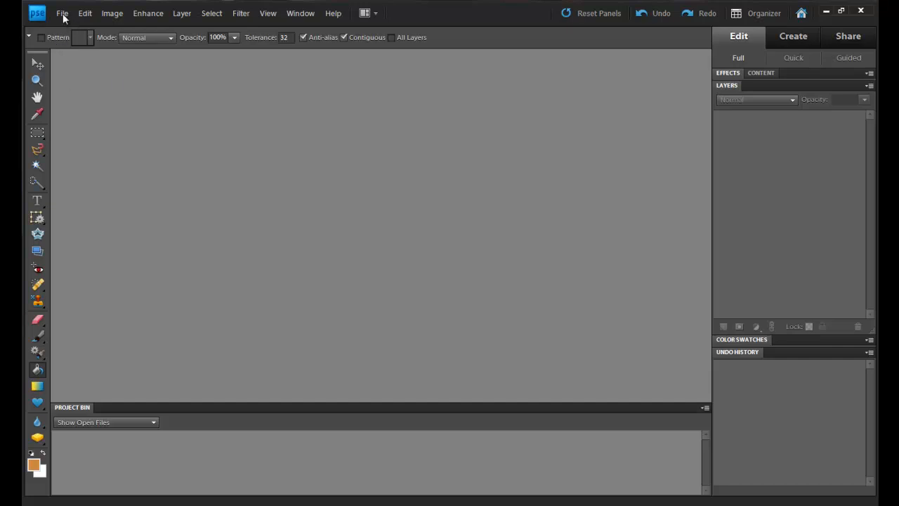
Step: Create a blank 21 × 29.7 cm document at 300 ppi and rotate it 90° right to landscape
left_click(63, 14)
mouse_move(77, 26)
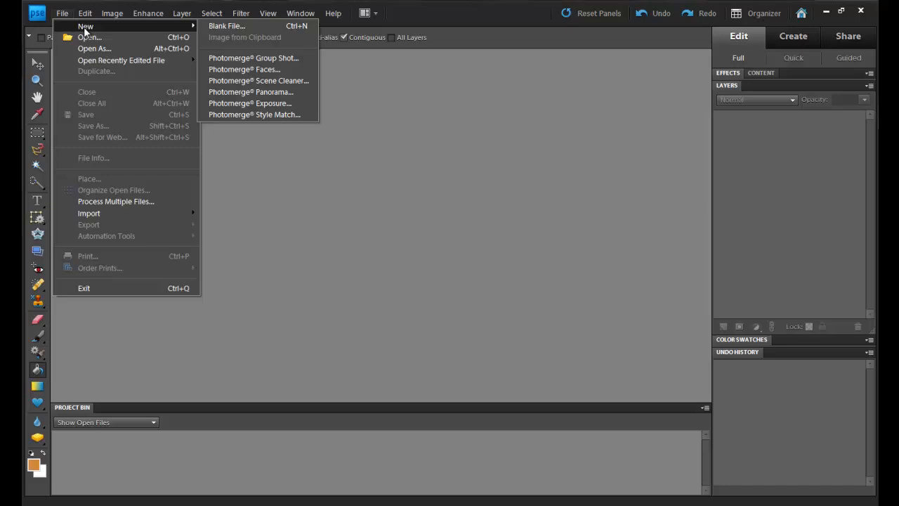
left_click(263, 22)
left_click(549, 139)
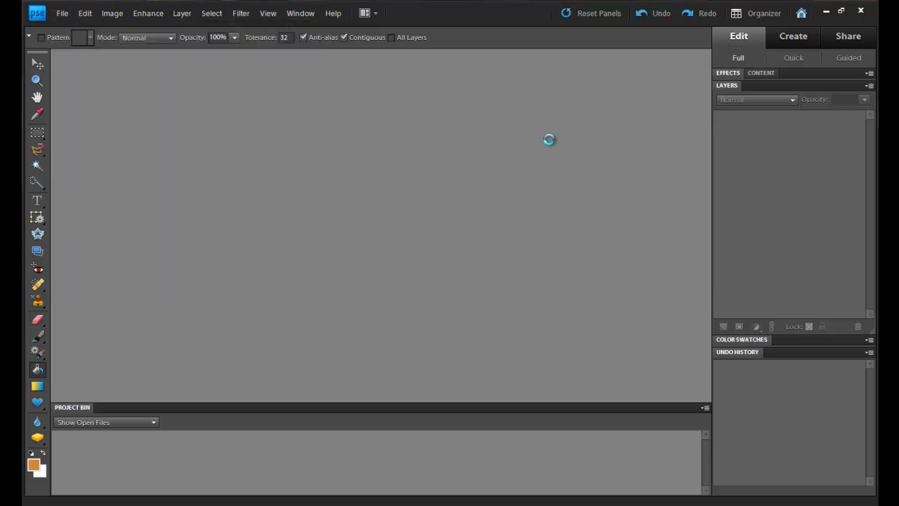
left_click(116, 16)
mouse_move(134, 26)
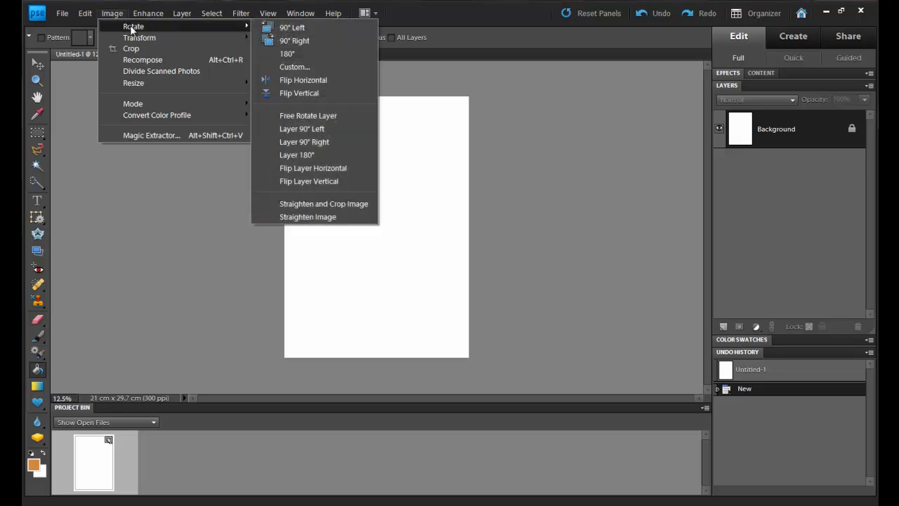
left_click(303, 41)
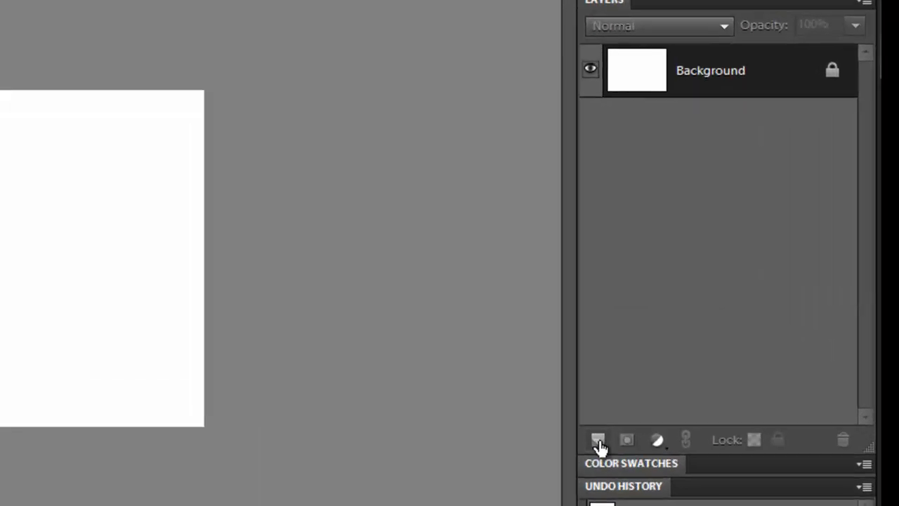
Step: Add an empty layer and hide the Background, trying to load the empty layer's pixels as a selection
left_click(724, 328)
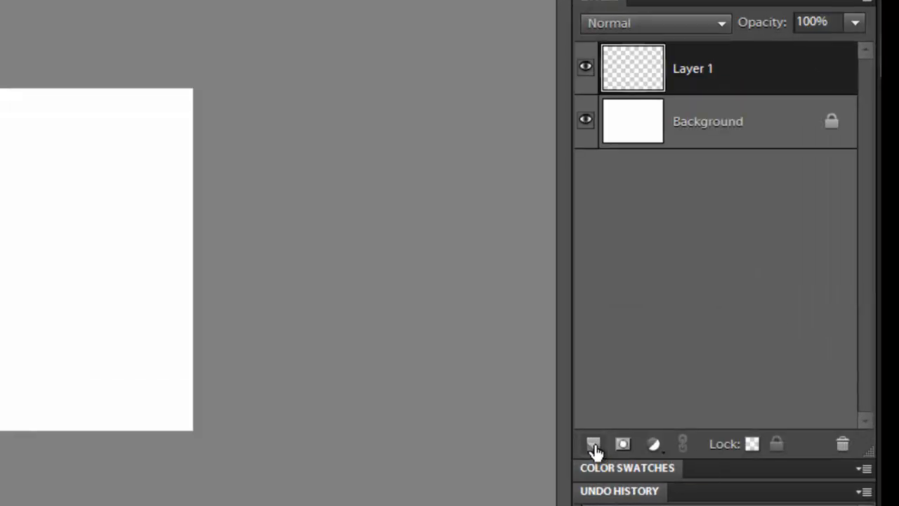
left_click(577, 131)
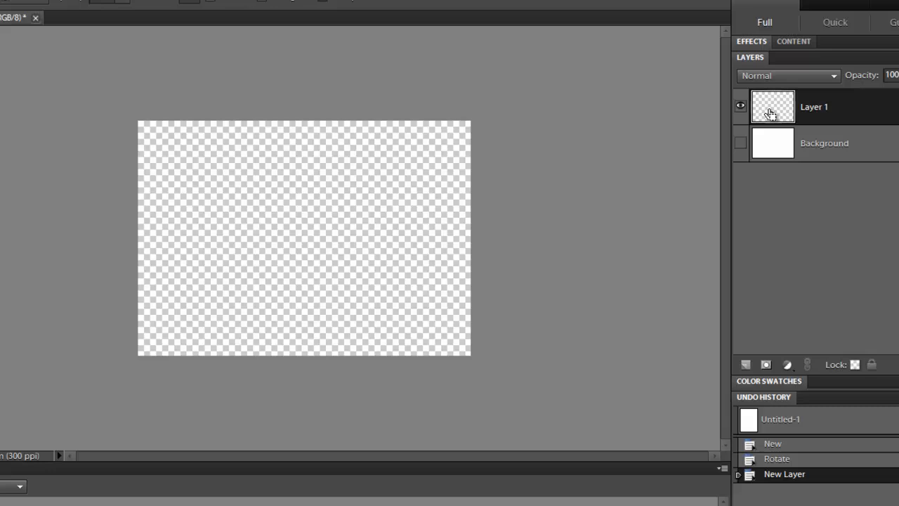
left_click(560, 281, "ctrl")
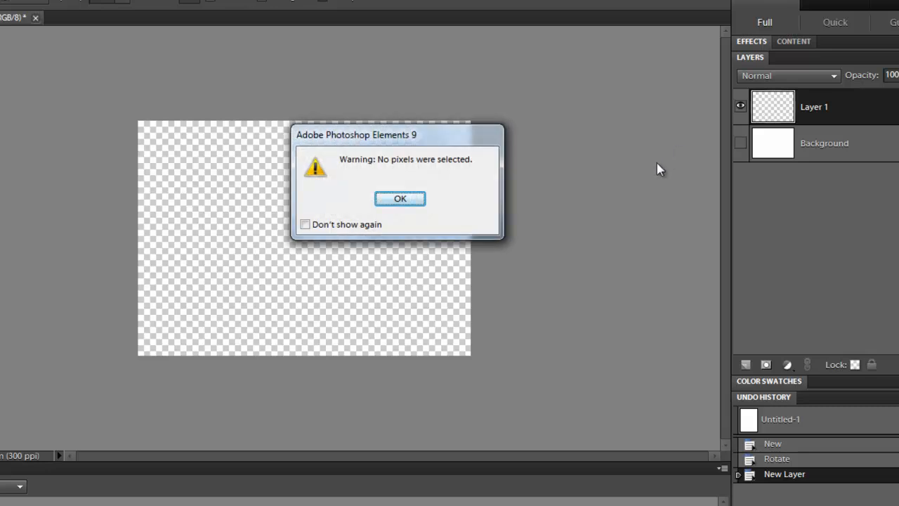
left_click(401, 200)
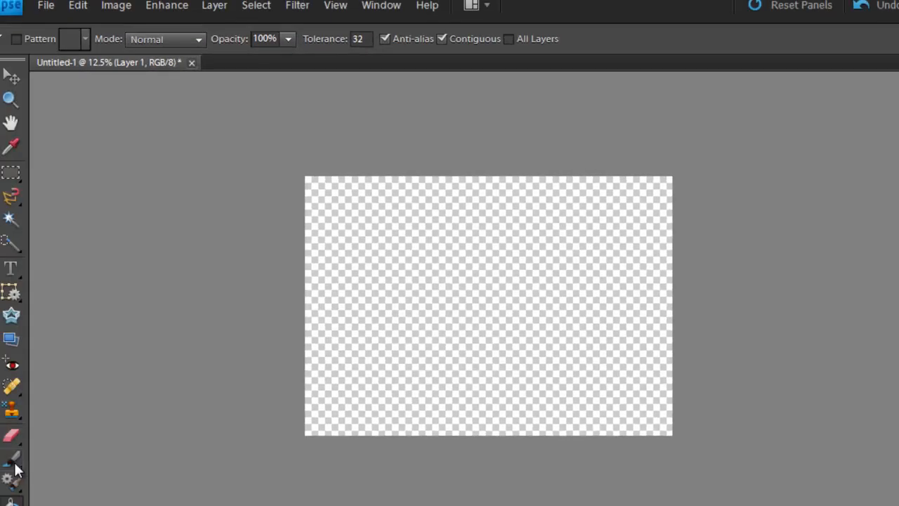
Step: Choose the 29 px textured tip from the Dry Media Brushes set for the Brush tool
left_click(14, 465)
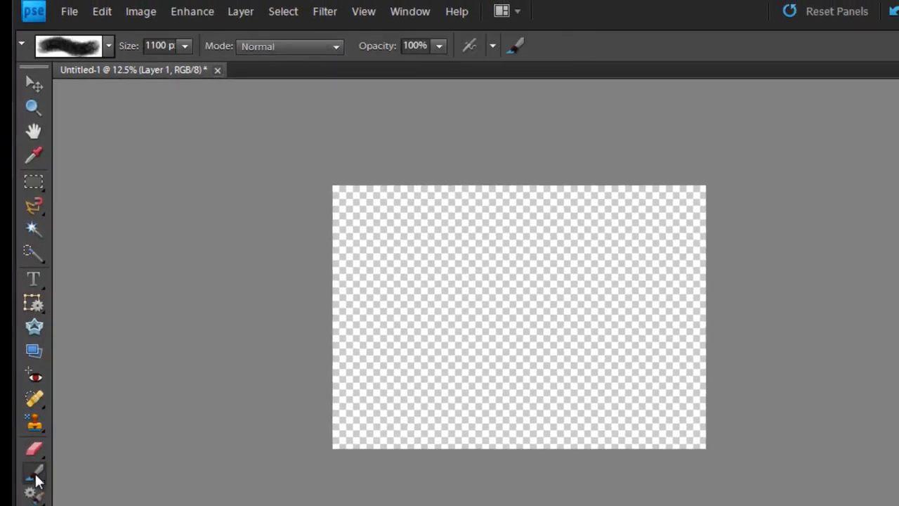
left_click(109, 46)
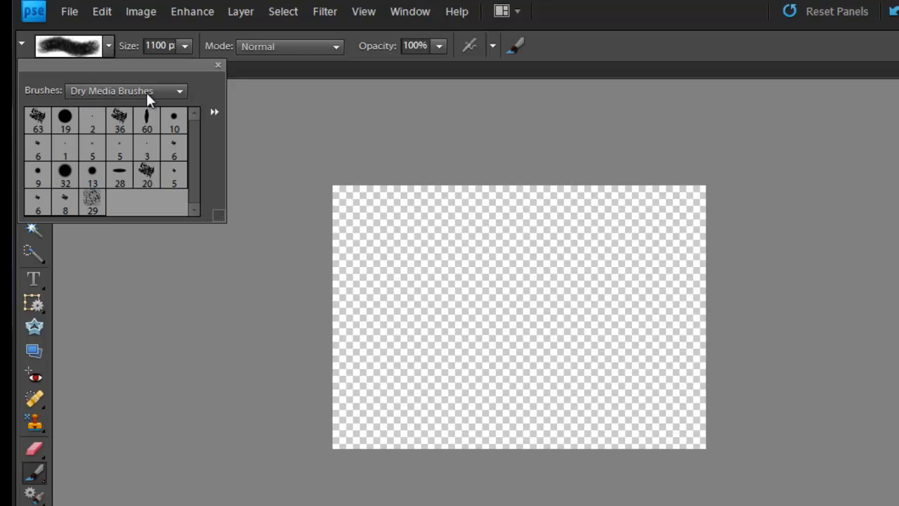
left_click(93, 202)
left_click(217, 66)
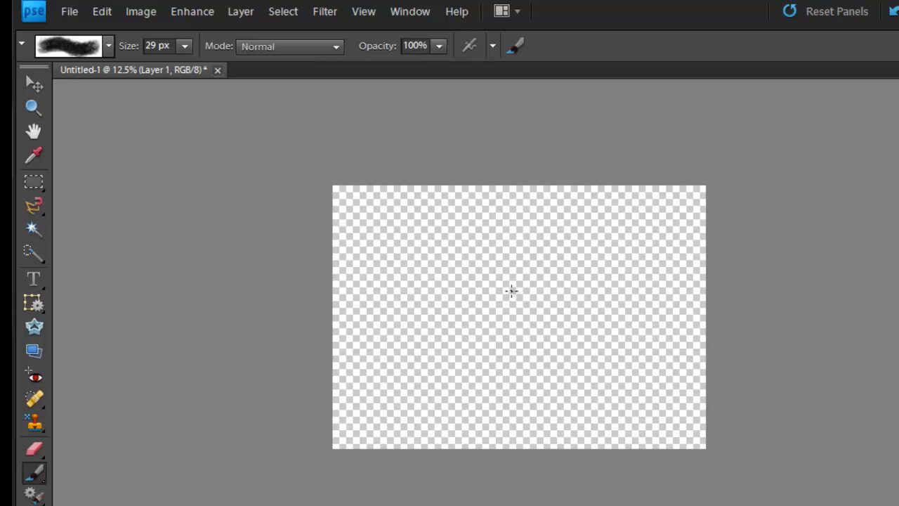
Step: Paint a large textured patch on Layer 1 in default black with the brush enlarged to 1000 px
key("bracketright")
key("bracketright")
key("bracketright")
key("bracketright")
key("bracketright")
key("bracketright")
key("bracketright")
key("bracketright")
key("bracketright")
key("bracketright")
key("bracketright")
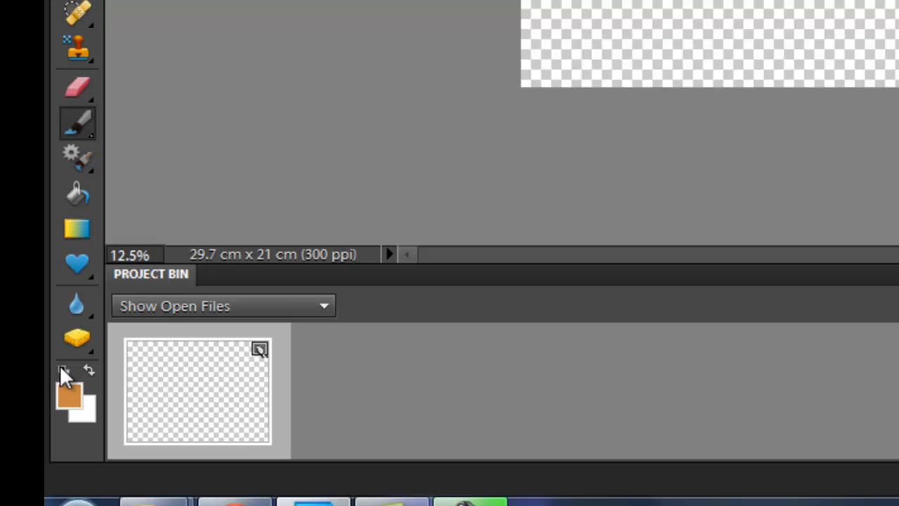
left_click(63, 369)
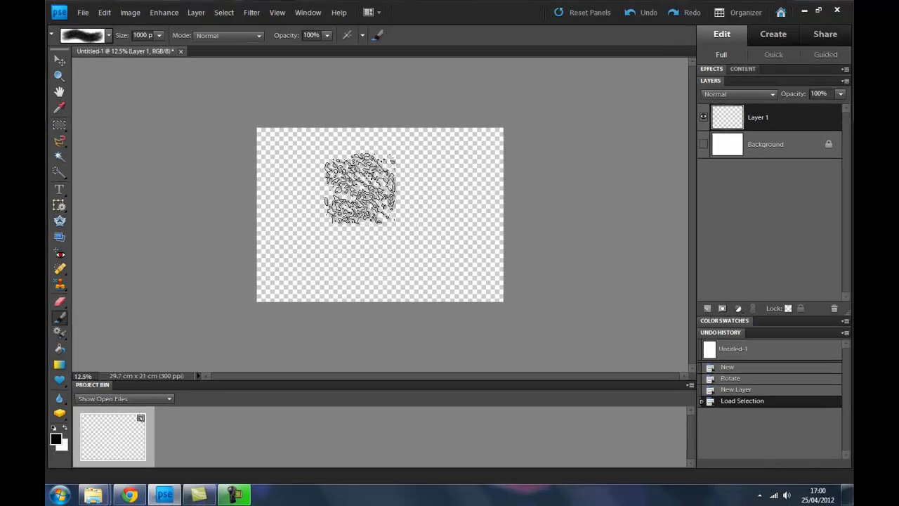
mouse_move(360, 188)
left_mouse_down()
mouse_move(389, 212)
mouse_move(353, 234)
mouse_move(458, 258)
mouse_move(428, 245)
mouse_move(422, 190)
left_mouse_up()
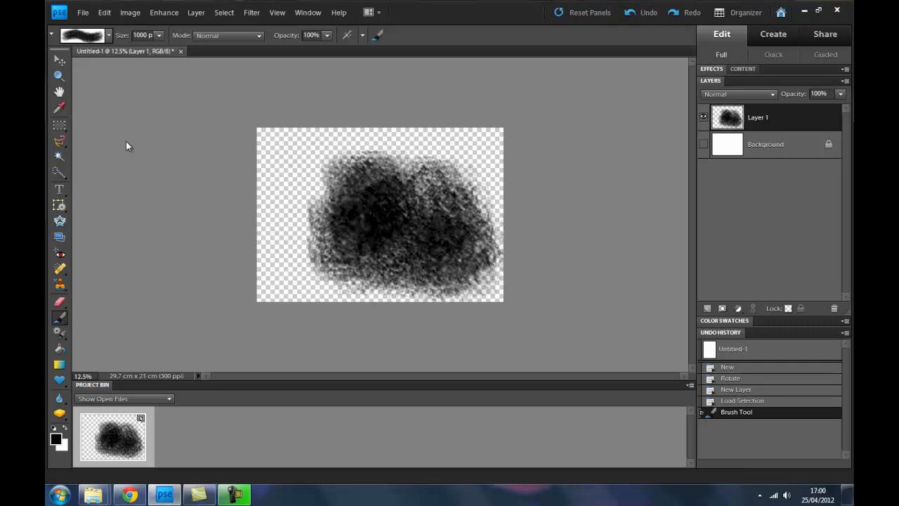
Step: Try selecting the transparent area around the painted patch with the Magic Wand, and clear the selection
left_click(59, 157)
left_click(276, 162)
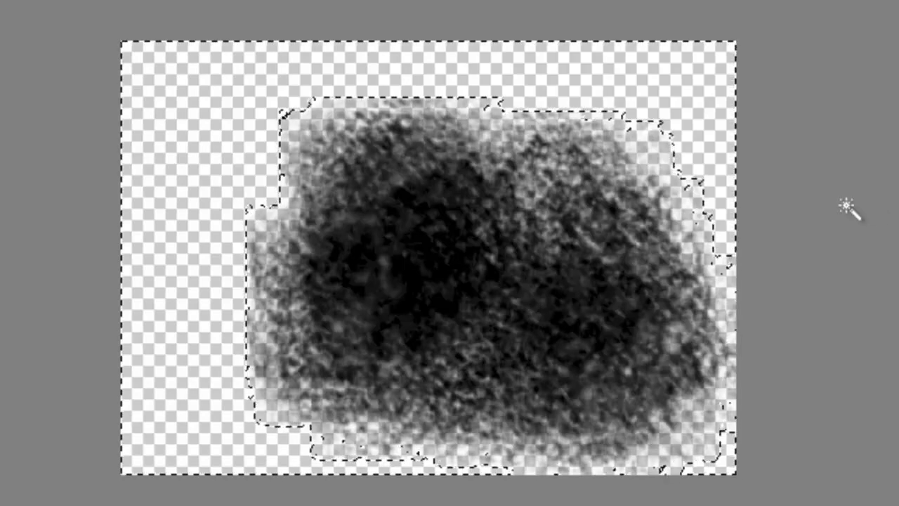
key("ctrl+d")
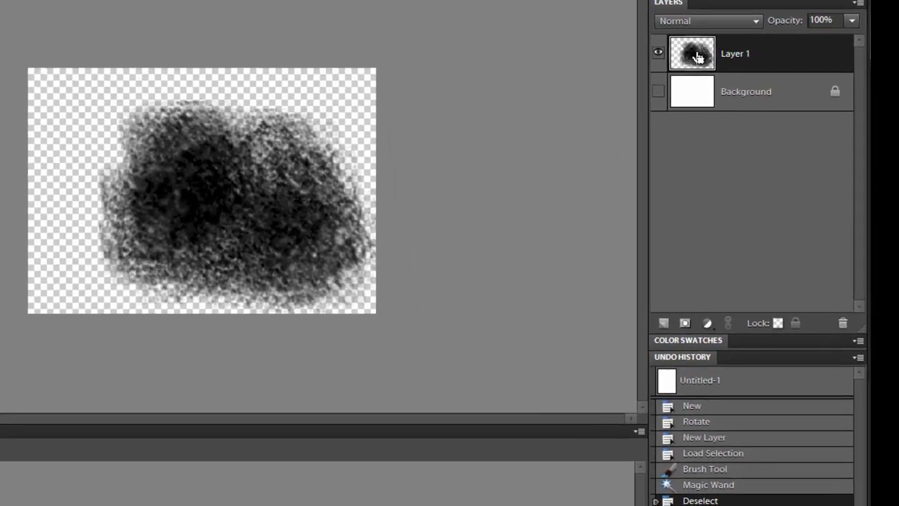
Step: Load Layer 1's painted pixels as a selection and copy them to a separate layer, hiding the original
left_click(698, 58, "ctrl")
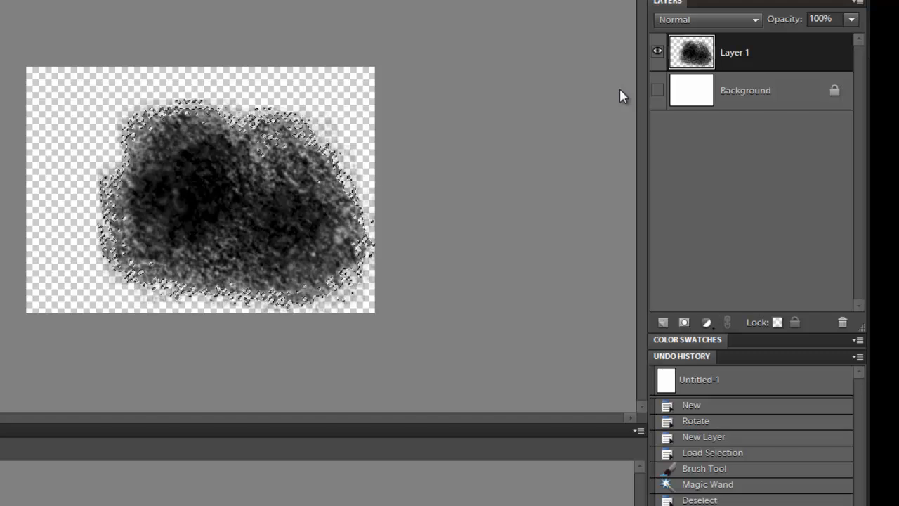
key("ctrl+j")
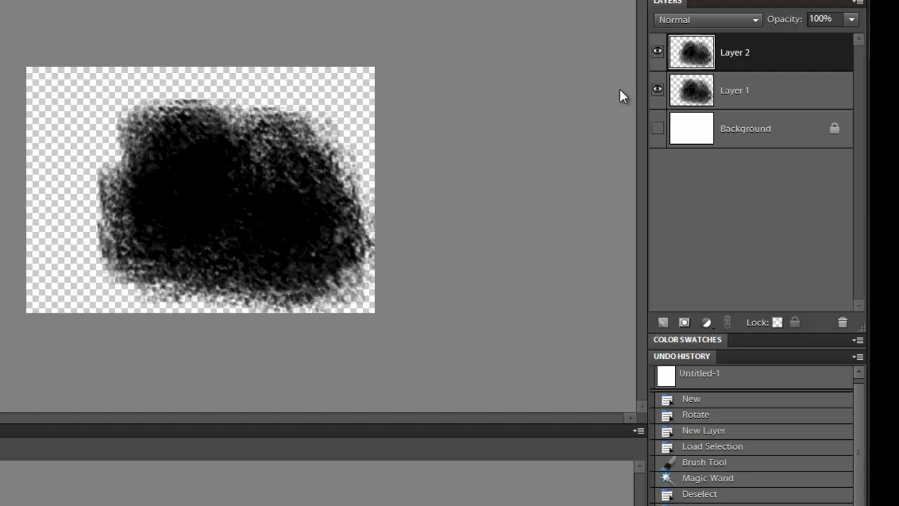
left_click(657, 90)
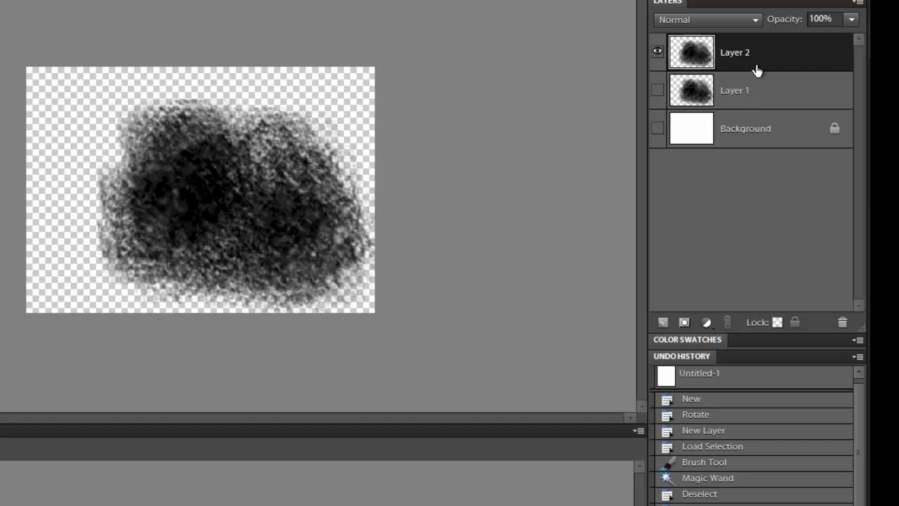
Step: Delete the copied layer and make Layer 1 visible again
right_click(757, 56)
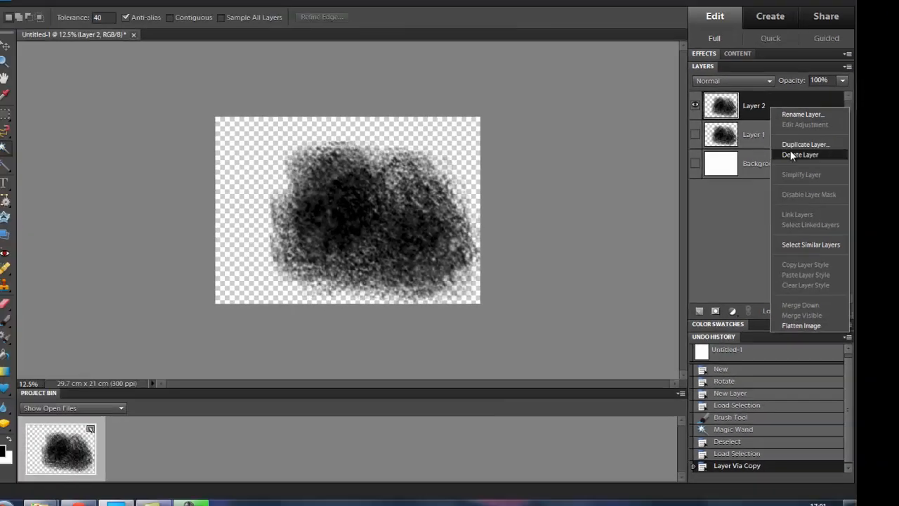
left_click(790, 155)
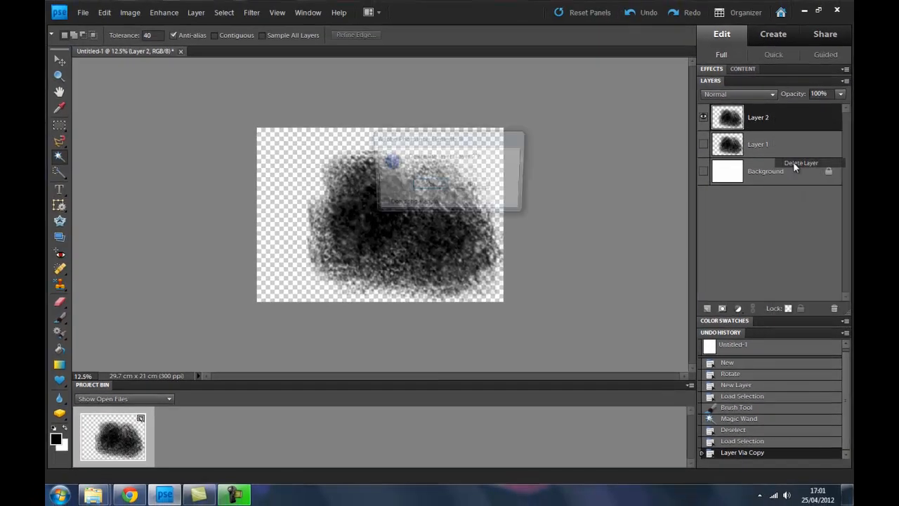
left_click(405, 180)
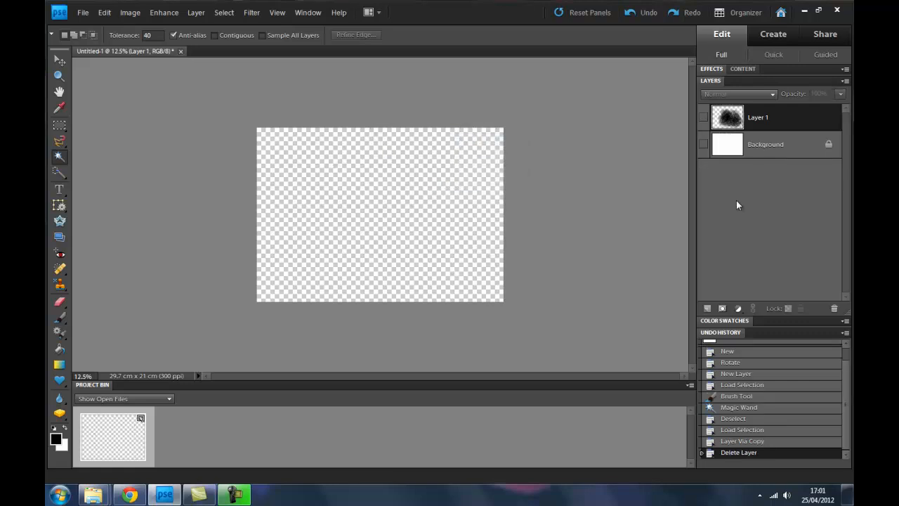
left_click(703, 118)
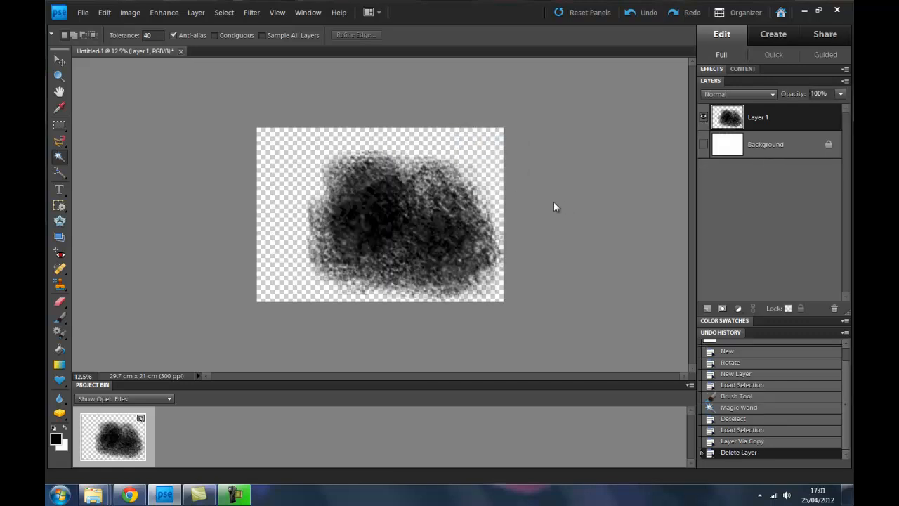
Step: Fill a selection of Layer 1's painted pixels with the red and blue-grey custom pattern at 100% opacity in Normal mode, and deselect
left_click(729, 120, "ctrl")
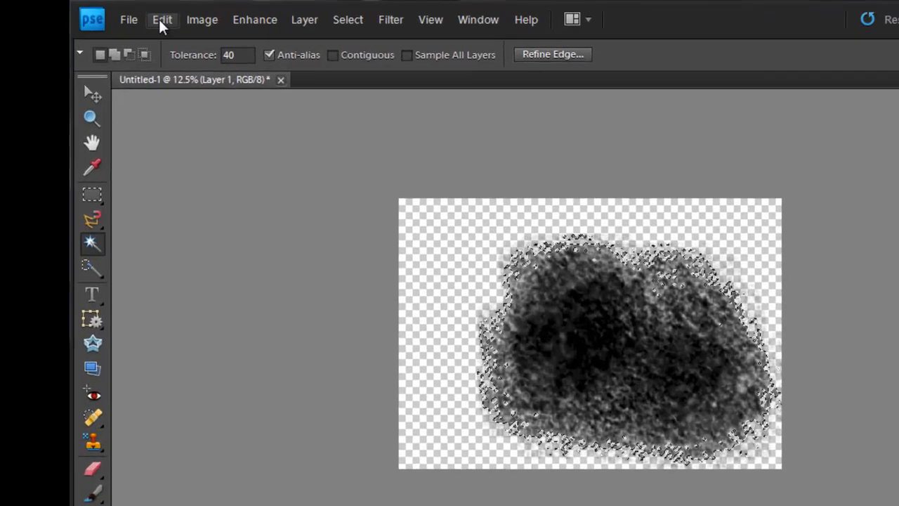
left_click(104, 13)
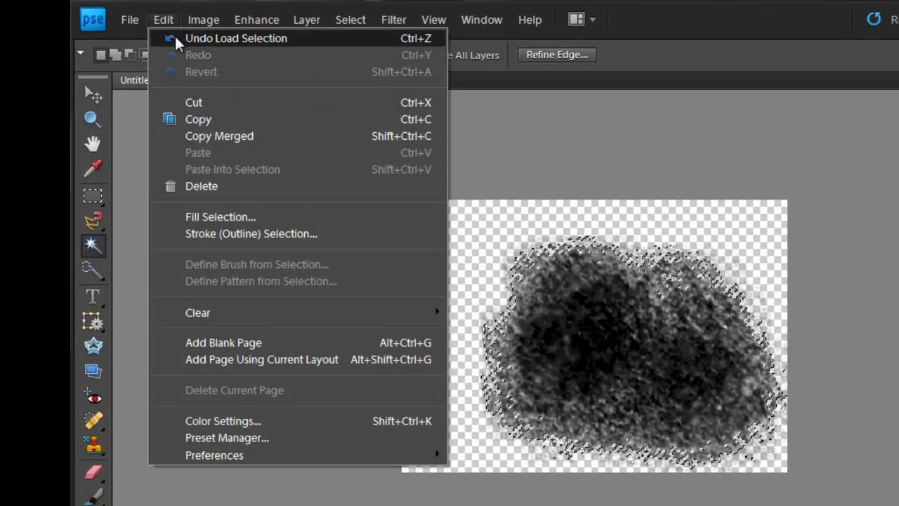
left_click(239, 217)
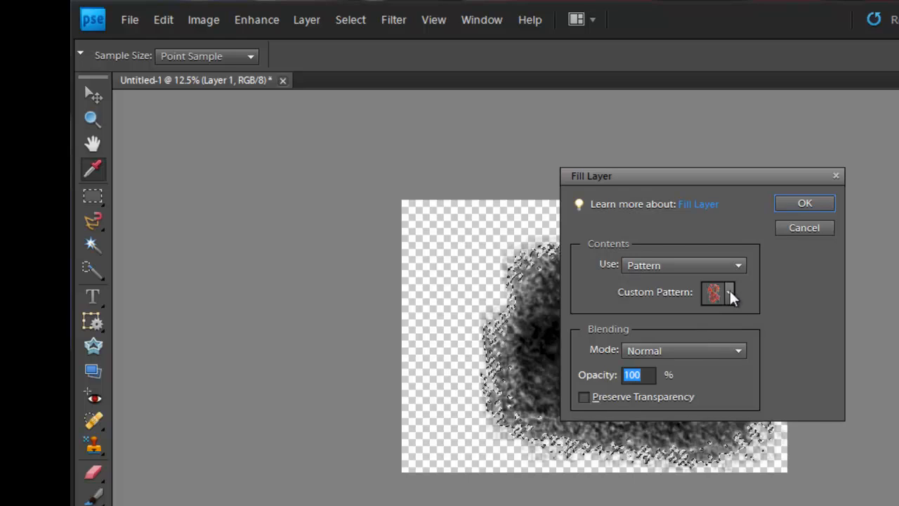
left_click(736, 263)
left_click(735, 265)
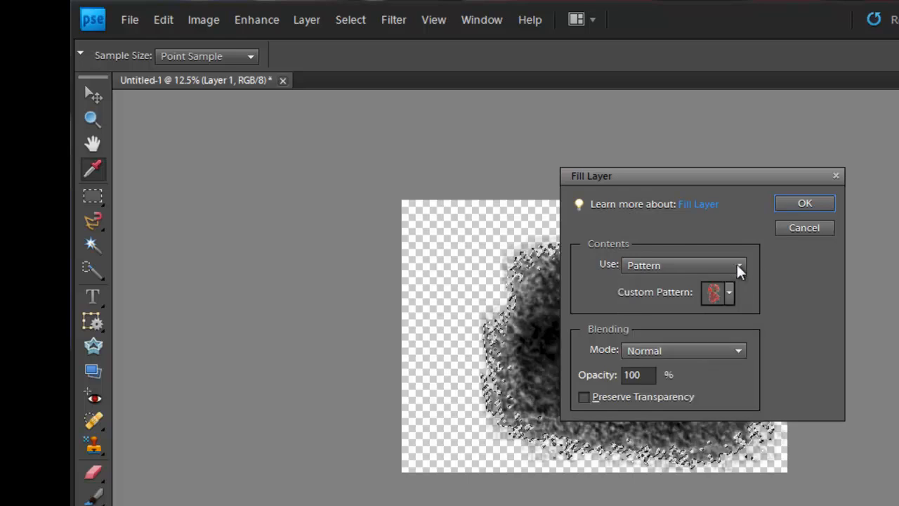
left_click(730, 291)
left_click(773, 385)
left_click(805, 205)
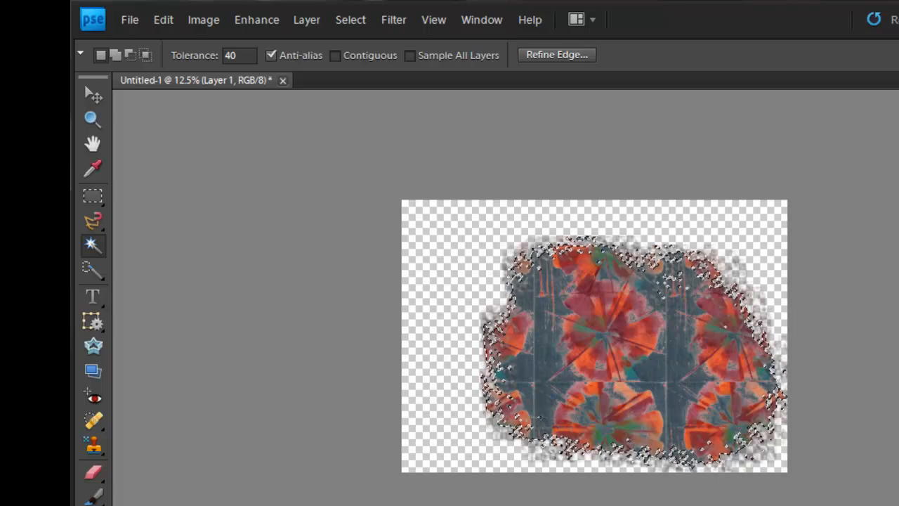
key("ctrl+d")
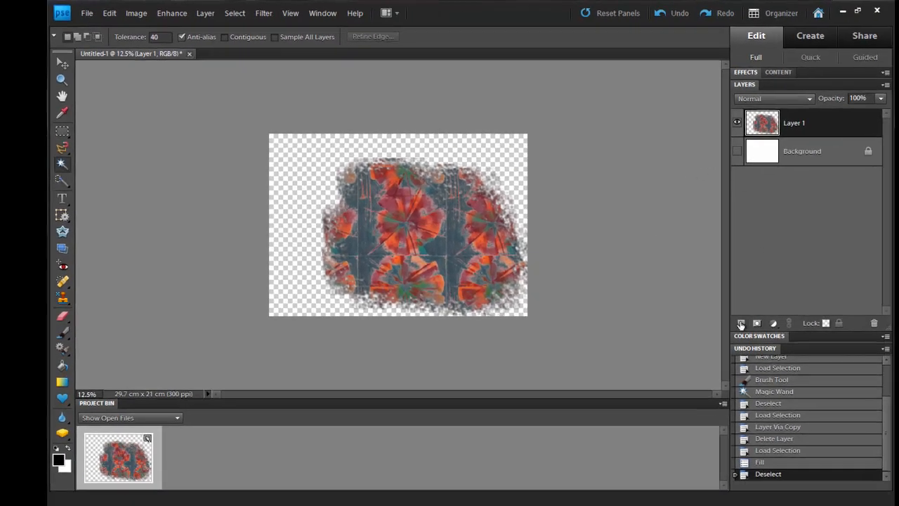
Step: Add another layer and paint black textured brush patches over the upper left, upper right and lower left of the image
left_click(741, 324)
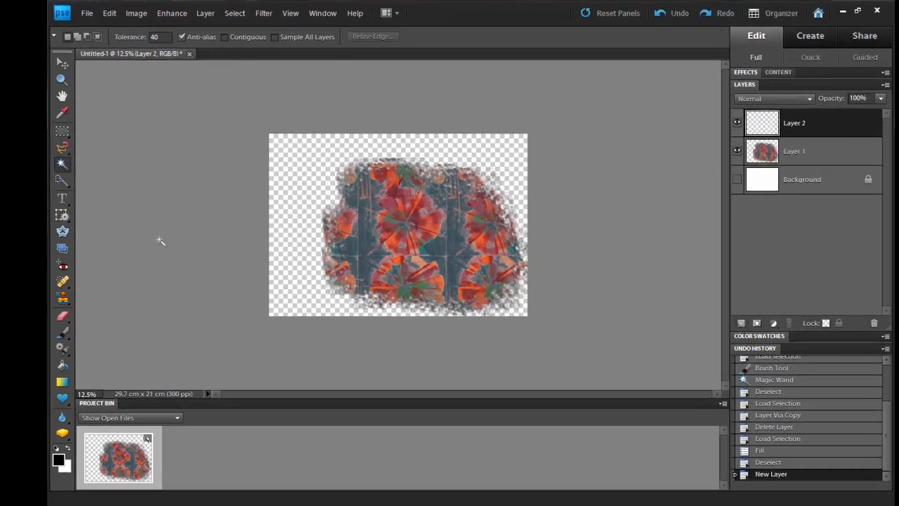
left_click(64, 335)
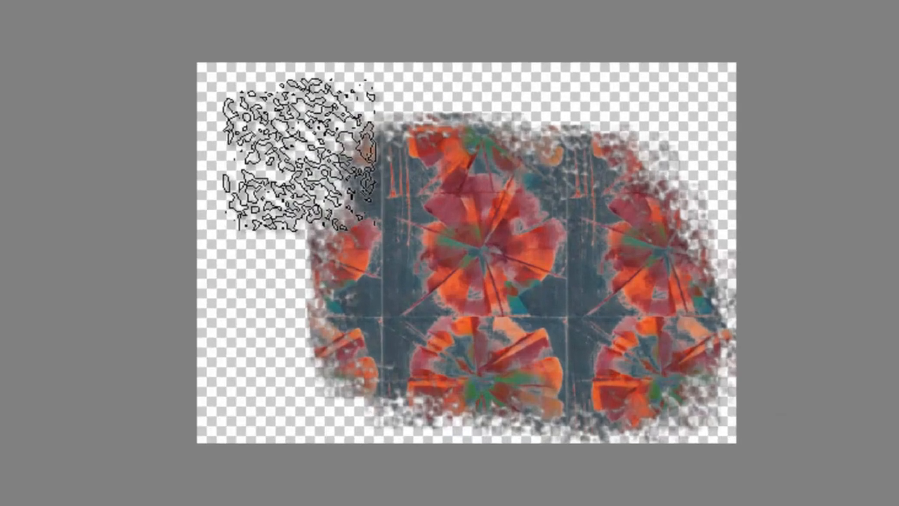
mouse_move(302, 156)
left_mouse_down()
mouse_move(387, 180)
mouse_move(405, 194)
left_mouse_up()
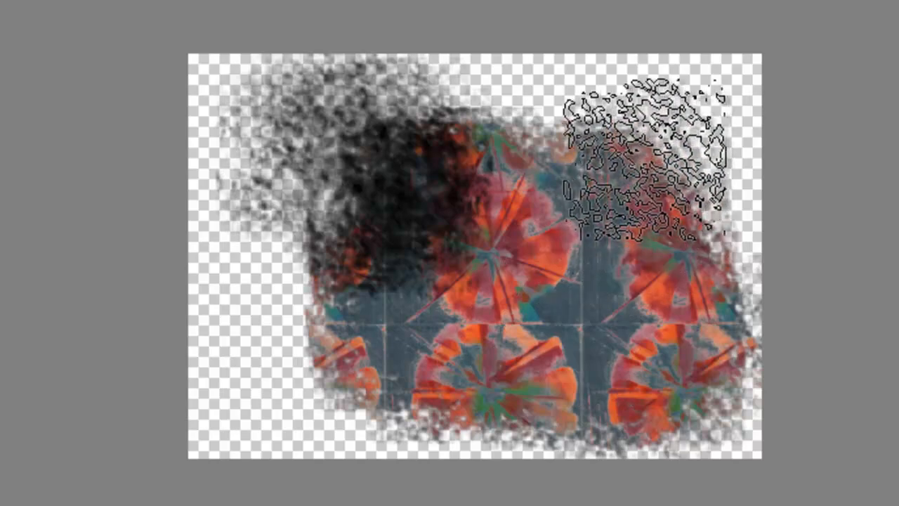
mouse_move(645, 155)
left_mouse_down()
mouse_move(670, 165)
mouse_move(619, 232)
mouse_move(654, 295)
left_mouse_up()
mouse_move(295, 372)
left_mouse_down()
mouse_move(412, 421)
mouse_move(742, 302)
left_mouse_up()
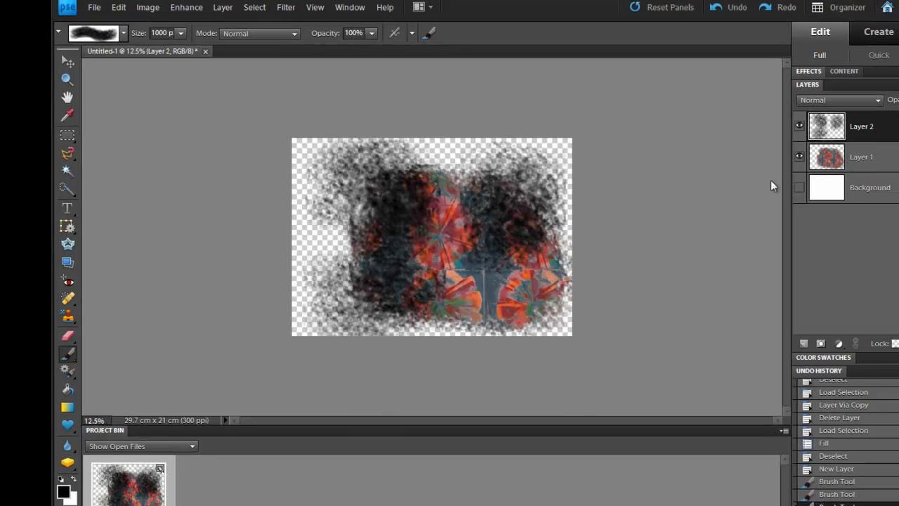
Step: Load Layer 2's brush marks as a selection and fill it with the same custom pattern
left_click(826, 127, "ctrl")
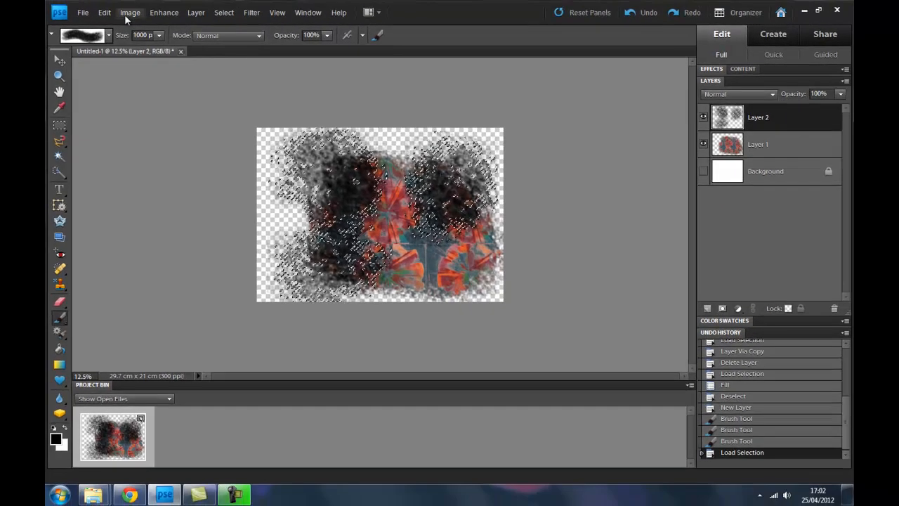
left_click(104, 12)
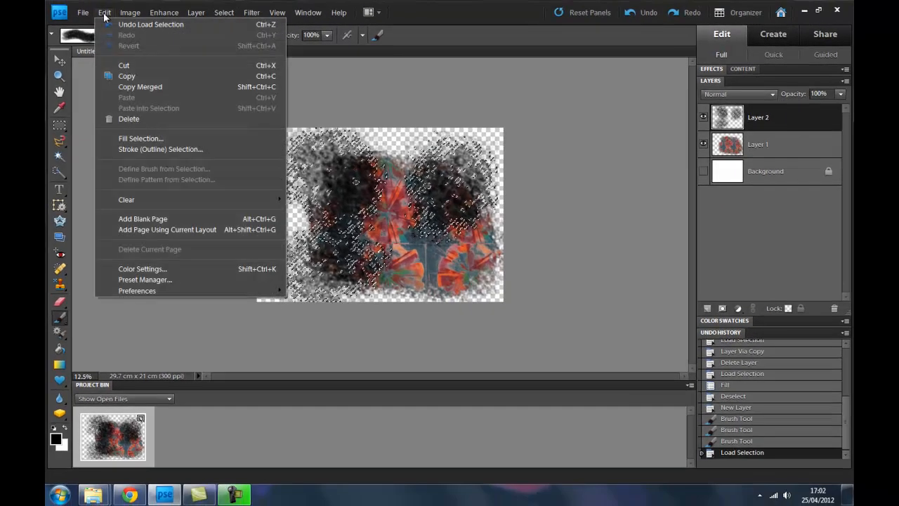
left_click(172, 138)
left_click(518, 129)
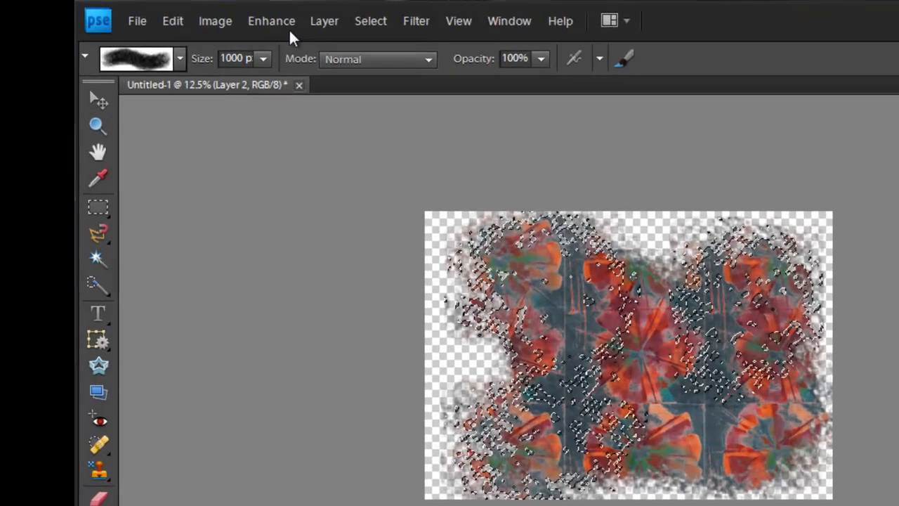
Step: Shift the hue of Layer 2's selected pattern fill to -124 with Hue/Saturation, and deselect
left_click(203, 13)
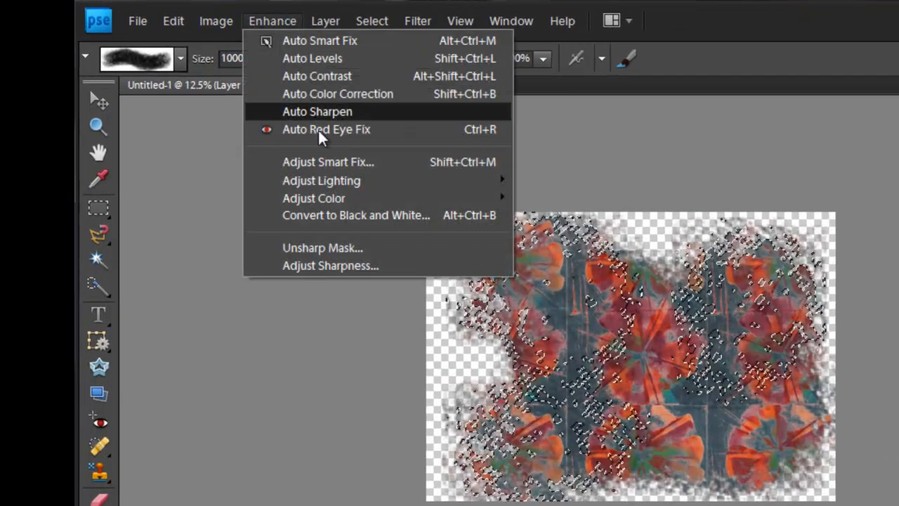
mouse_move(340, 198)
left_click(562, 216)
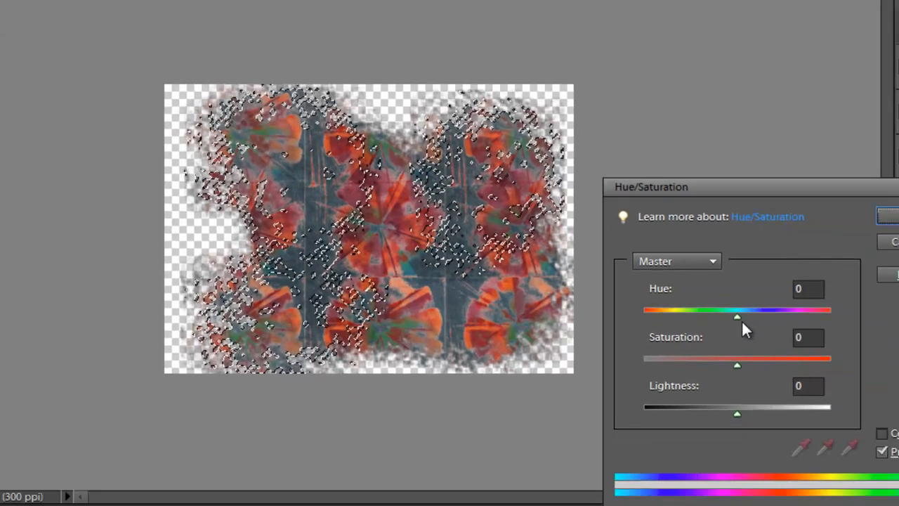
left_click_drag(666, 281, 588, 279)
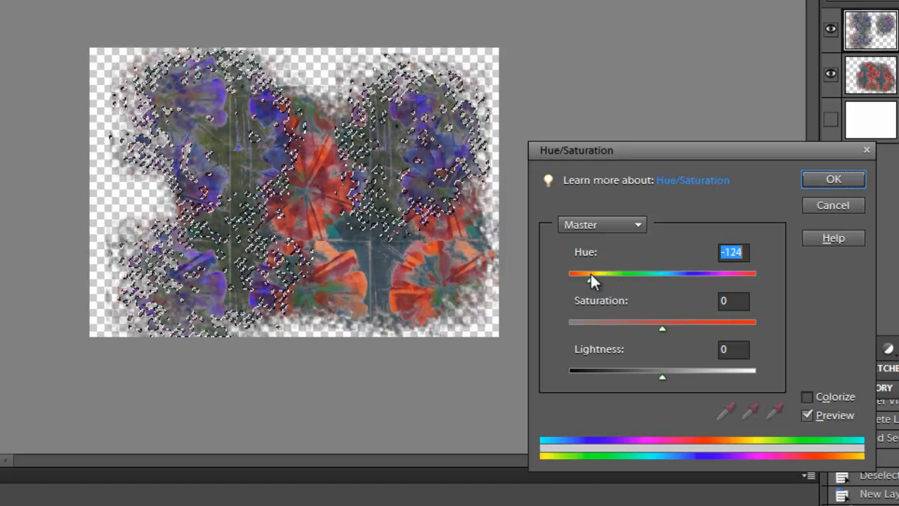
left_click(825, 182)
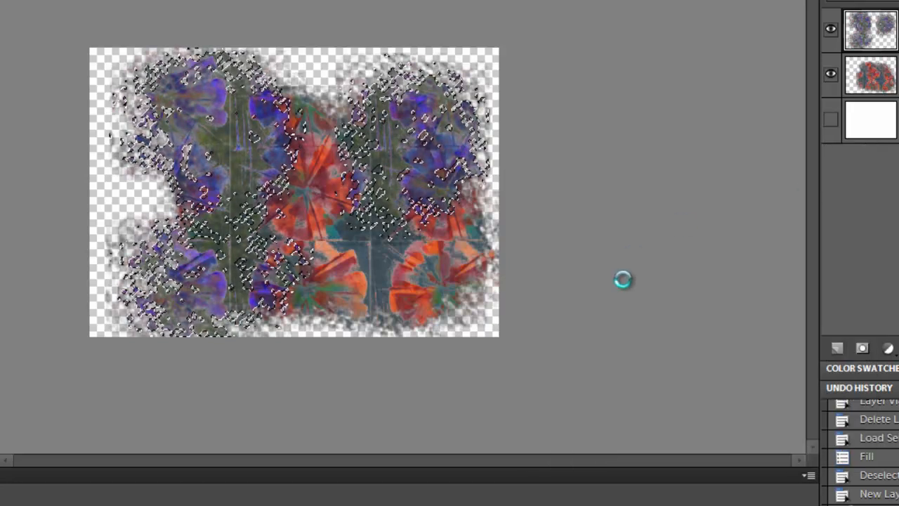
key("ctrl+d")
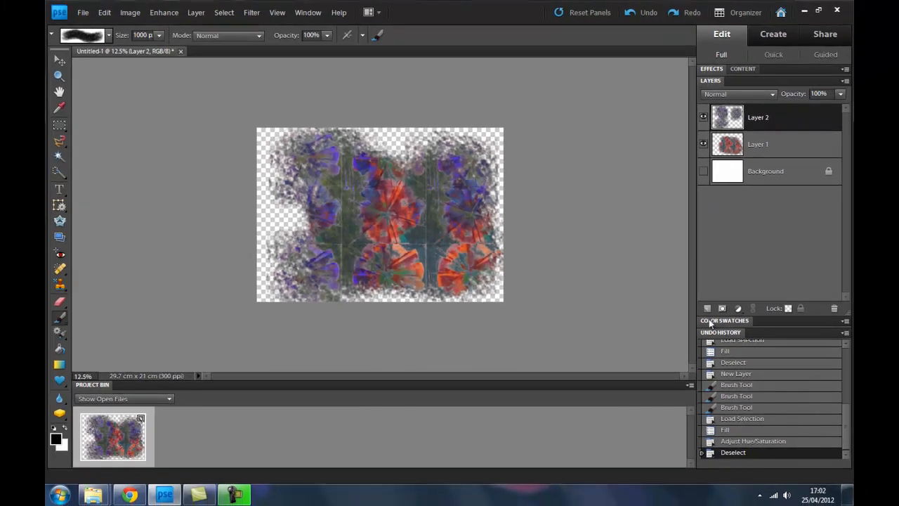
Step: Add another layer and paint black textured brush patches over the image's left edge, upper middle and lower right corner
left_click(707, 309)
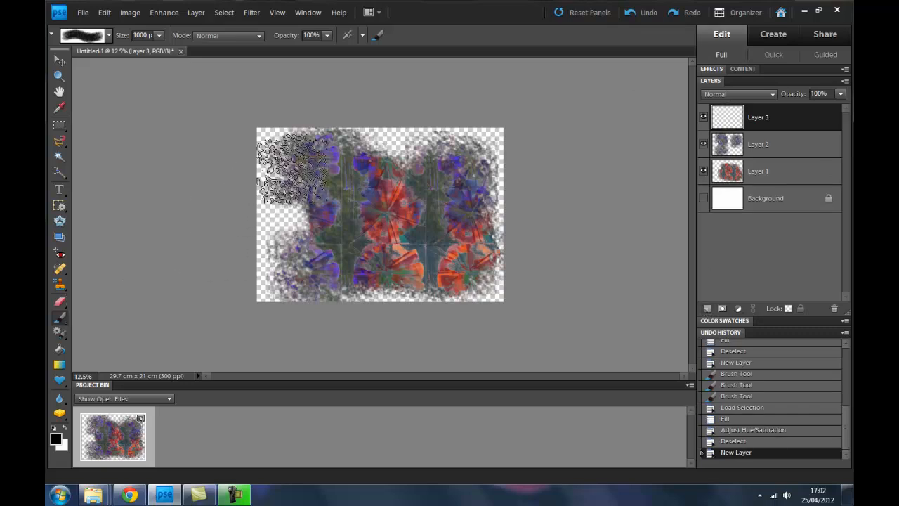
left_click_drag(396, 163, 404, 167)
mouse_move(366, 270)
left_mouse_down()
mouse_move(297, 224)
mouse_move(421, 263)
mouse_move(306, 264)
mouse_move(262, 222)
mouse_move(274, 220)
mouse_move(300, 287)
left_mouse_up()
left_click_drag(487, 295, 492, 295)
left_click_drag(426, 109, 450, 98)
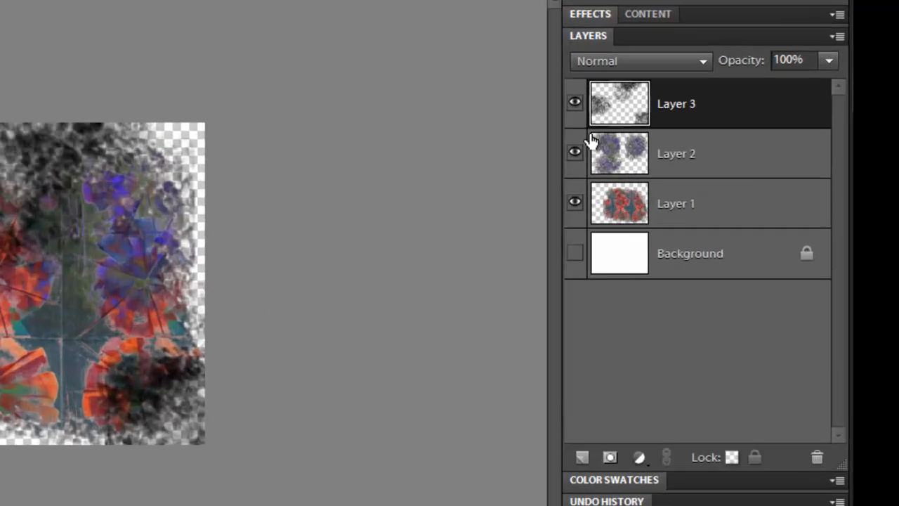
Step: Hide Layer 2 and Layer 1, and load Layer 3's brush marks as a selection
left_click(701, 144)
left_click(701, 172)
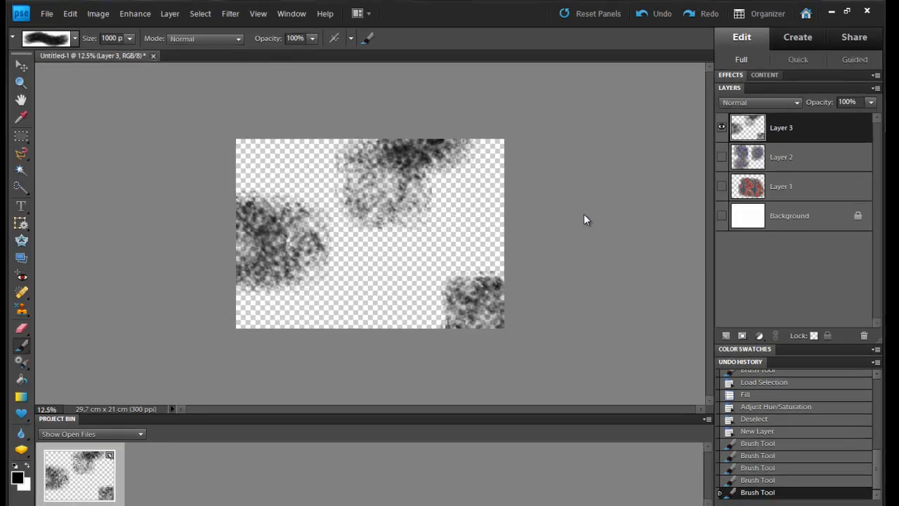
left_click(749, 127, "ctrl")
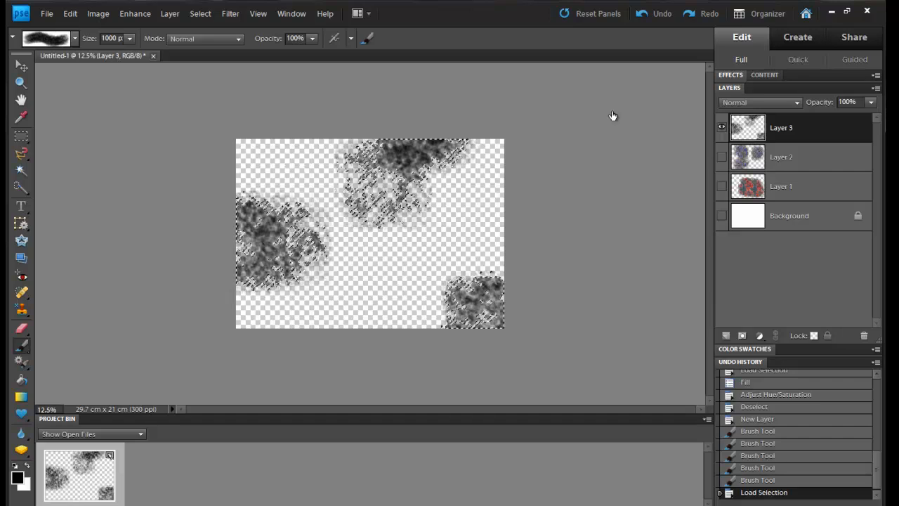
Step: Fill the Layer 3 selection with the red and blue-grey custom pattern in Normal mode at 100% opacity
left_click(70, 13)
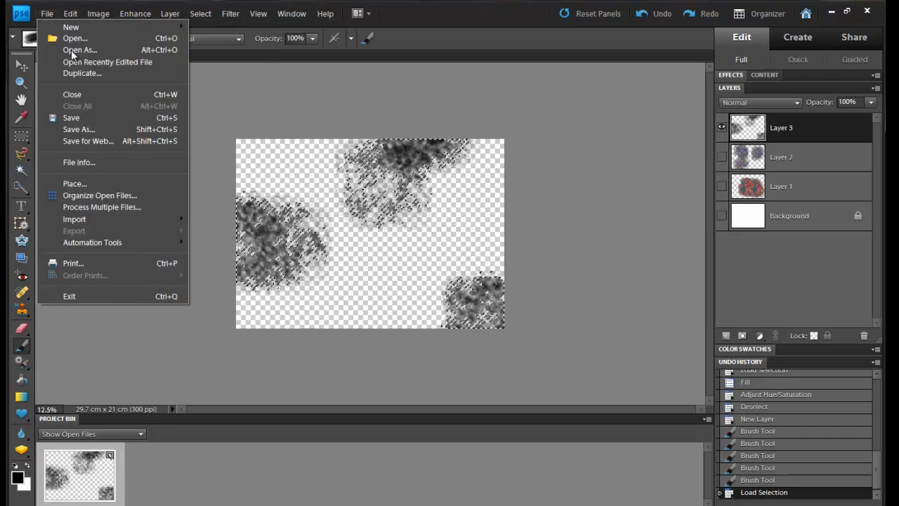
left_click(129, 149)
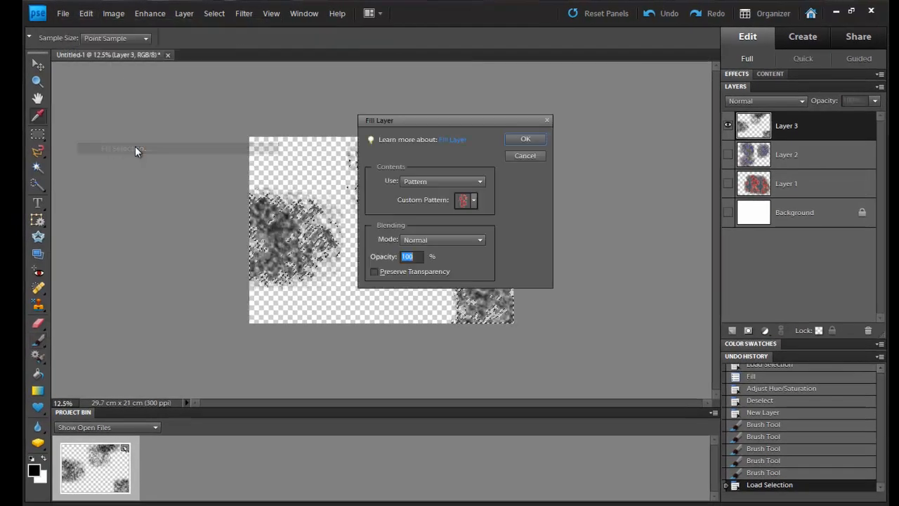
left_click(525, 139)
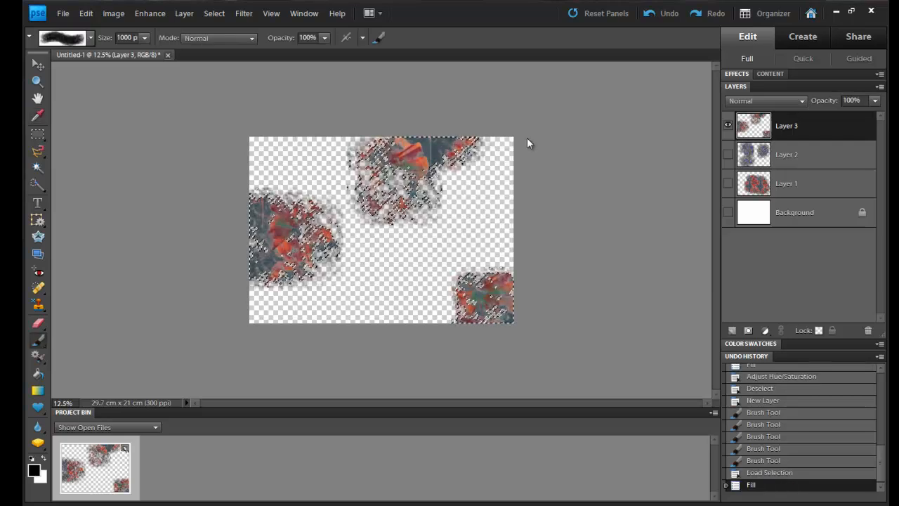
Step: Shift the hue of Layer 3's selected pattern fill to +111 with Hue/Saturation
left_click(154, 15)
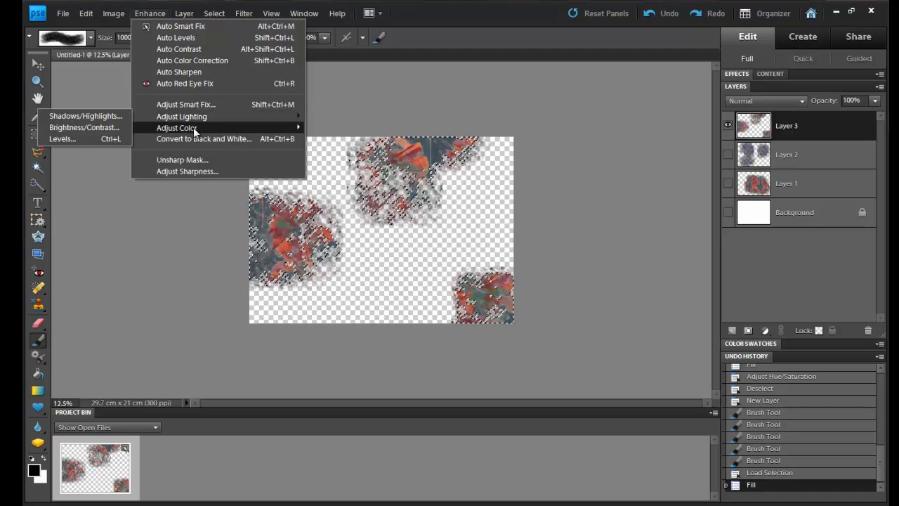
mouse_move(193, 128)
left_click(363, 139)
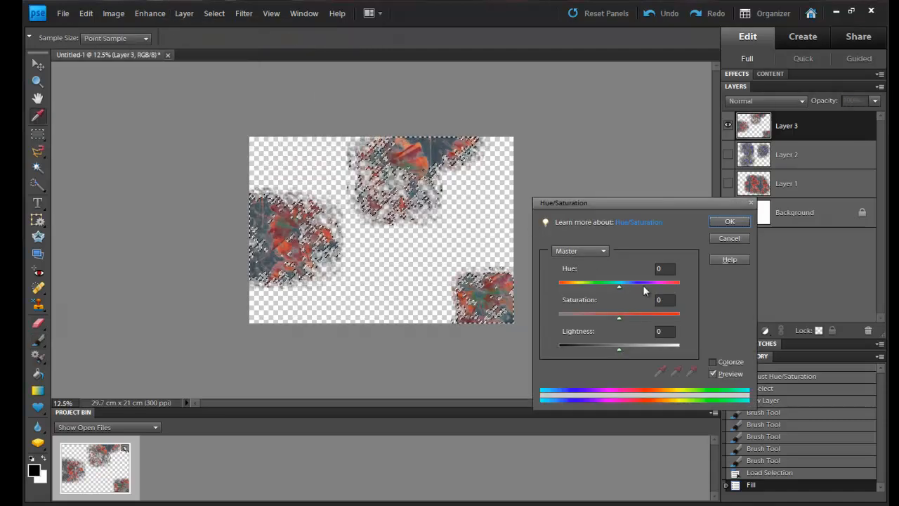
left_click_drag(621, 287, 662, 289)
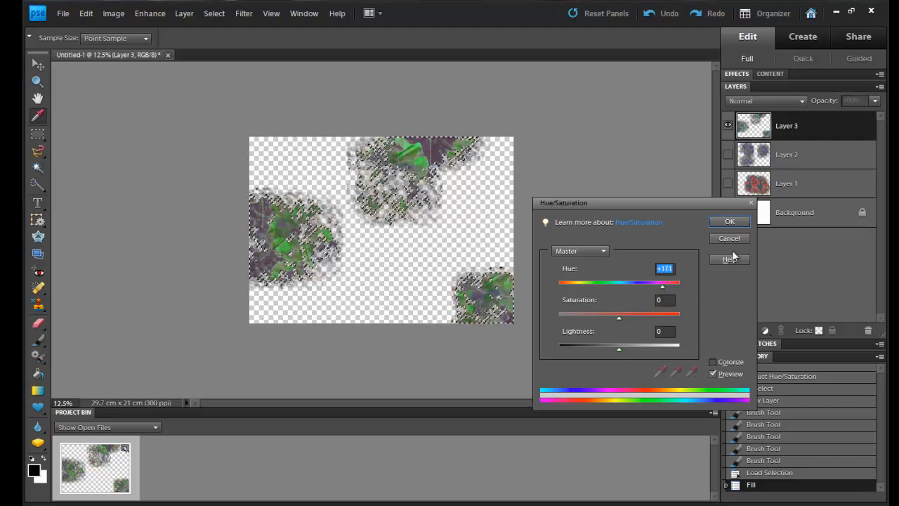
left_click(731, 222)
Step: Make Layer 2 and Layer 1 visible again, and deselect the Layer 3 brush marks
left_click(728, 154)
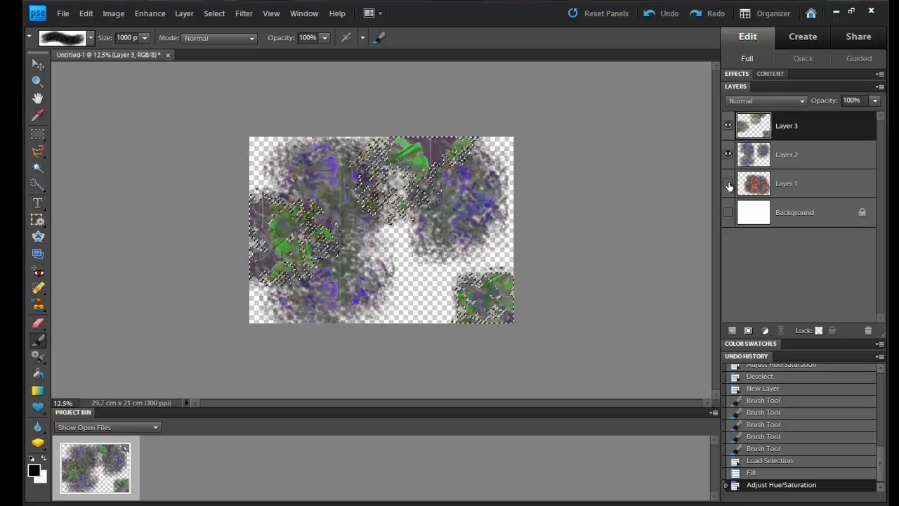
left_click(728, 183)
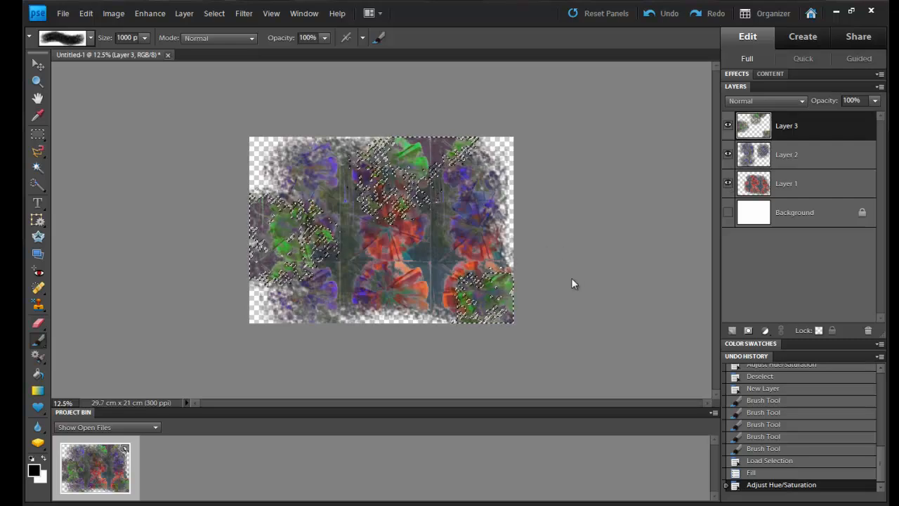
key("ctrl+d")
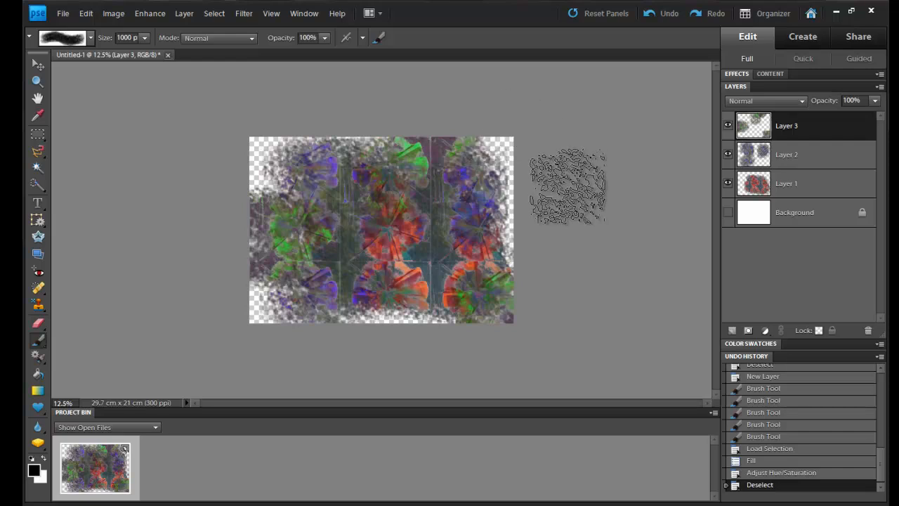
Step: Sample a dark maroon from the central red flower and fill the Background layer with it, making that layer visible
left_click(785, 217)
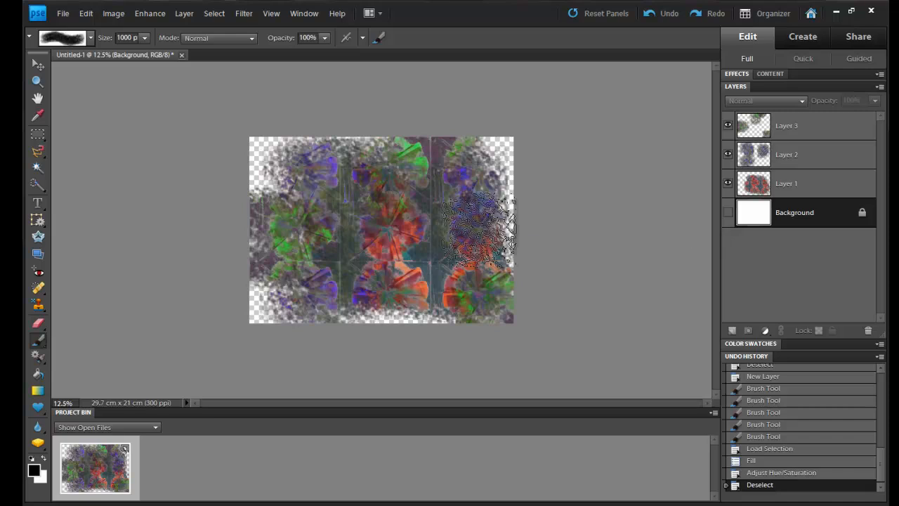
left_click(38, 118)
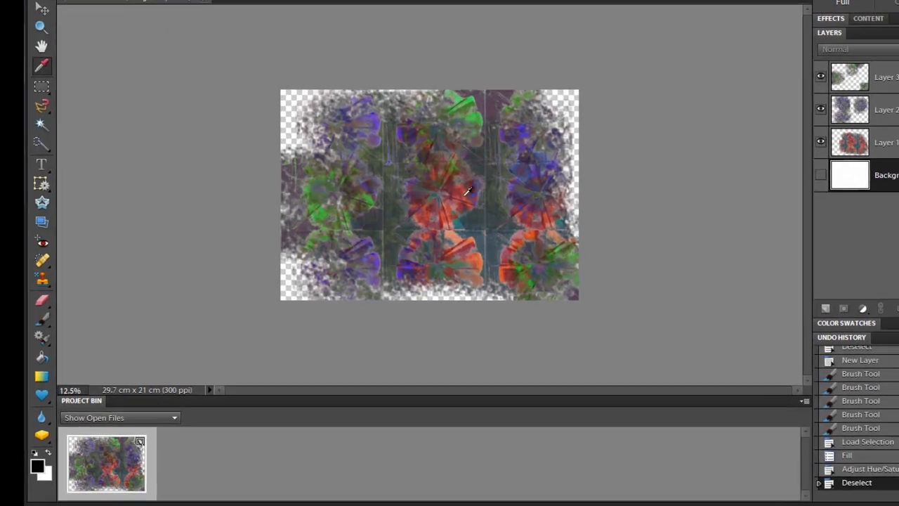
left_click(417, 226)
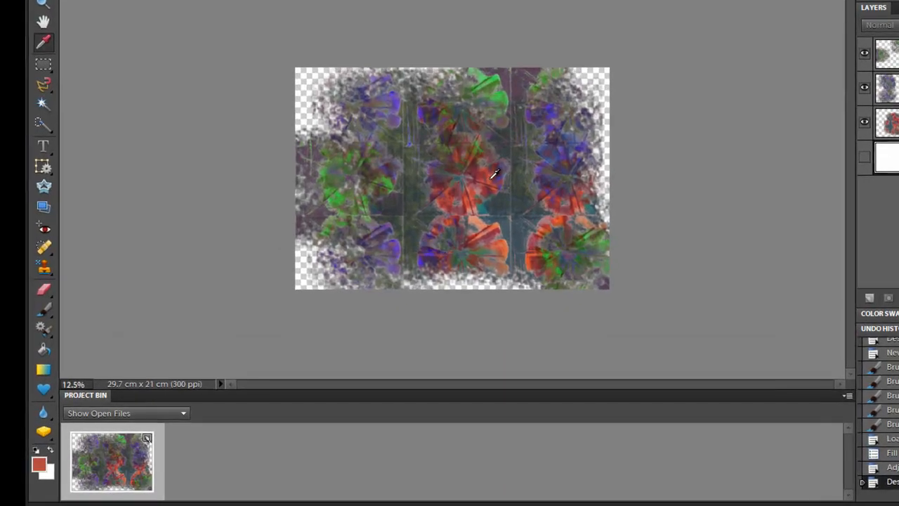
left_click(479, 171)
left_click(41, 350)
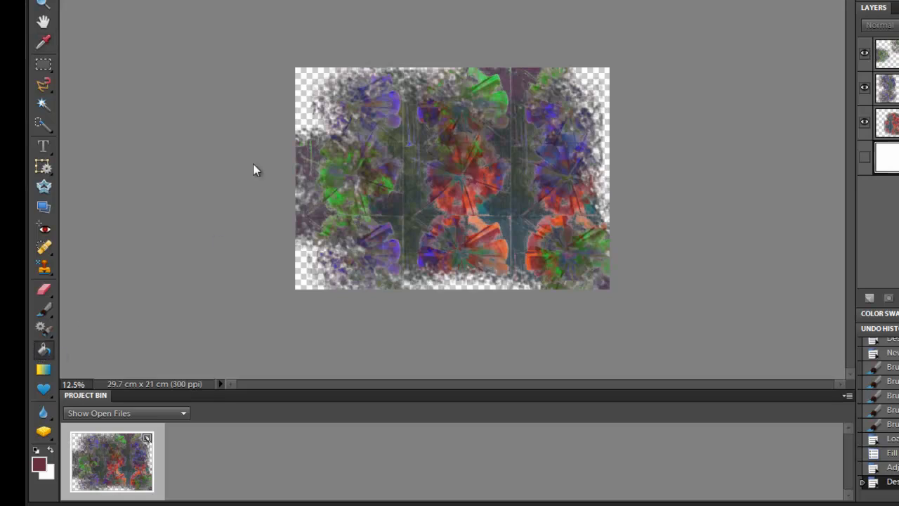
left_click(299, 78)
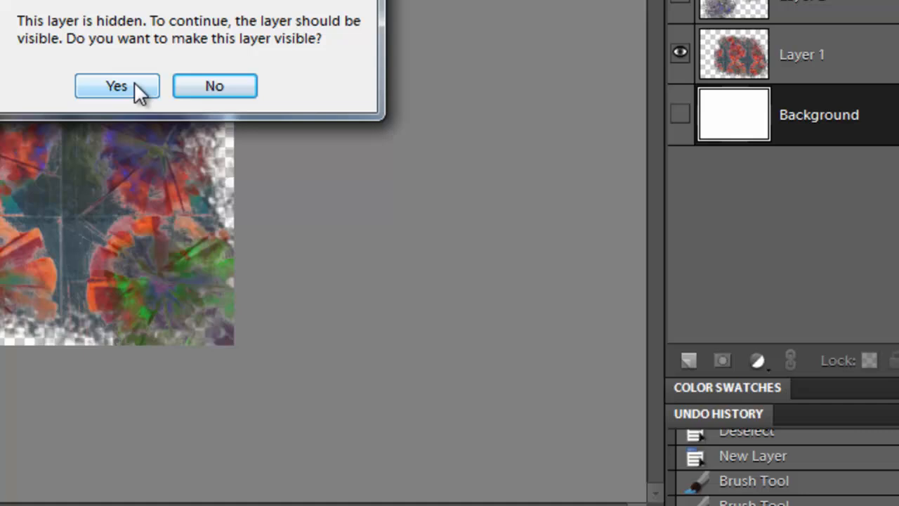
left_click(438, 129)
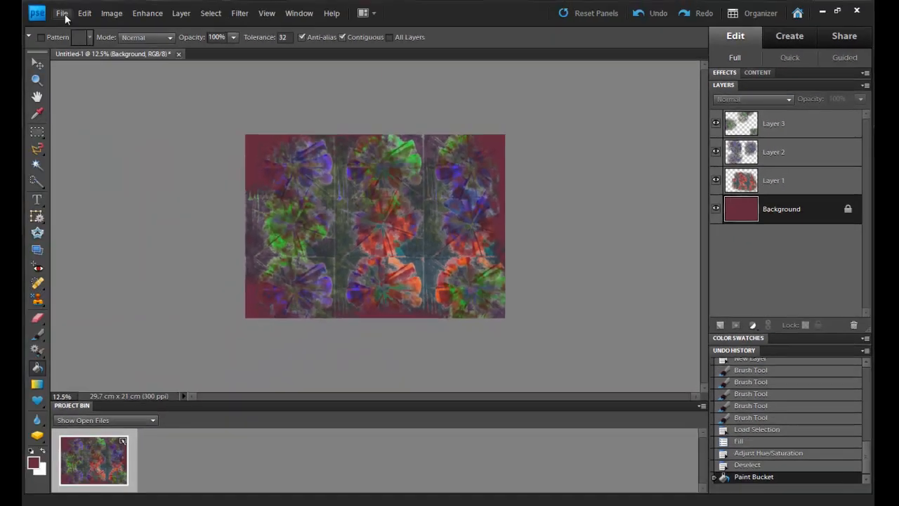
Step: Create a blank A4 document, 210 x 297 mm at 300 pixels/inch, in RGB Color with a white background
left_click(62, 14)
mouse_move(73, 26)
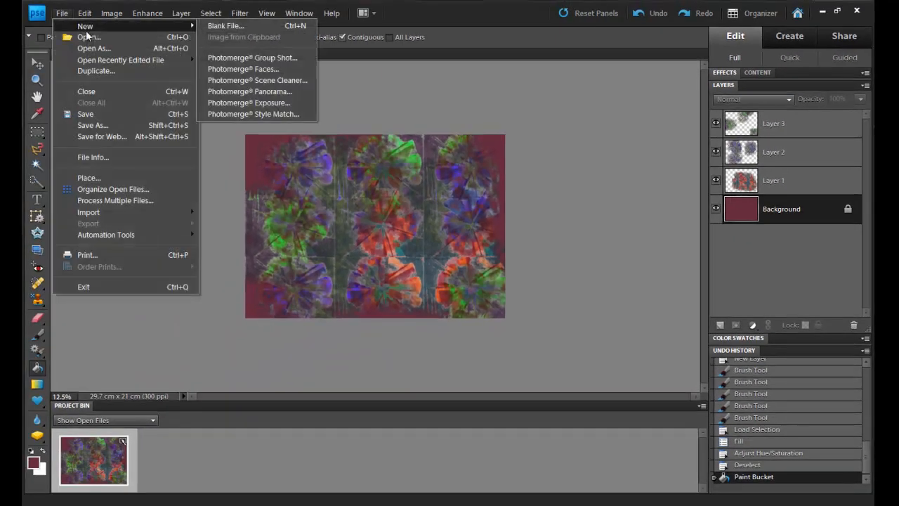
left_click(222, 26)
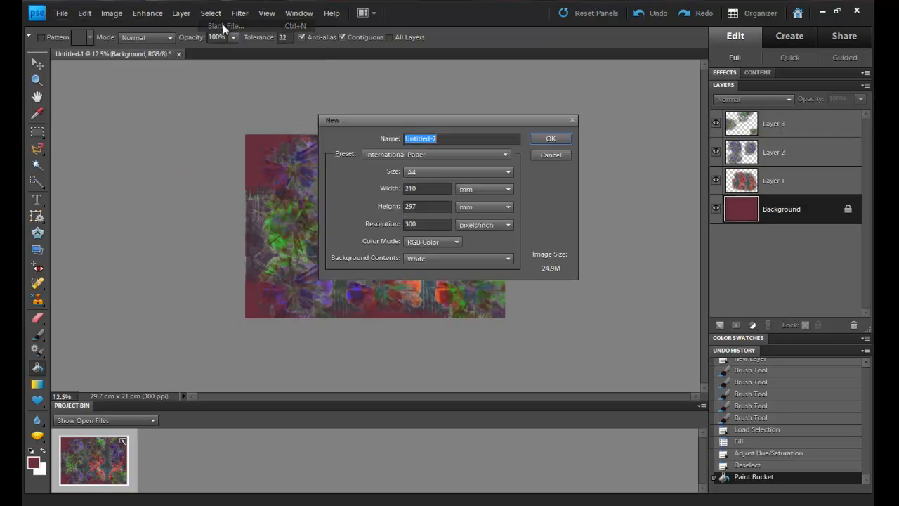
left_click(550, 139)
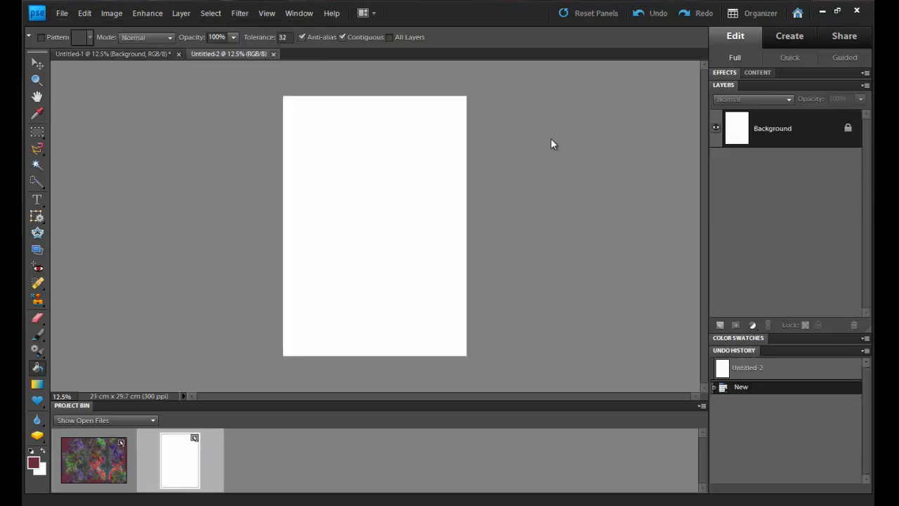
Step: Load the Butterflies2.abr brush set for the Brush tool and choose its fifth brush, the 1475 px butterfly with light wings
left_click(39, 333)
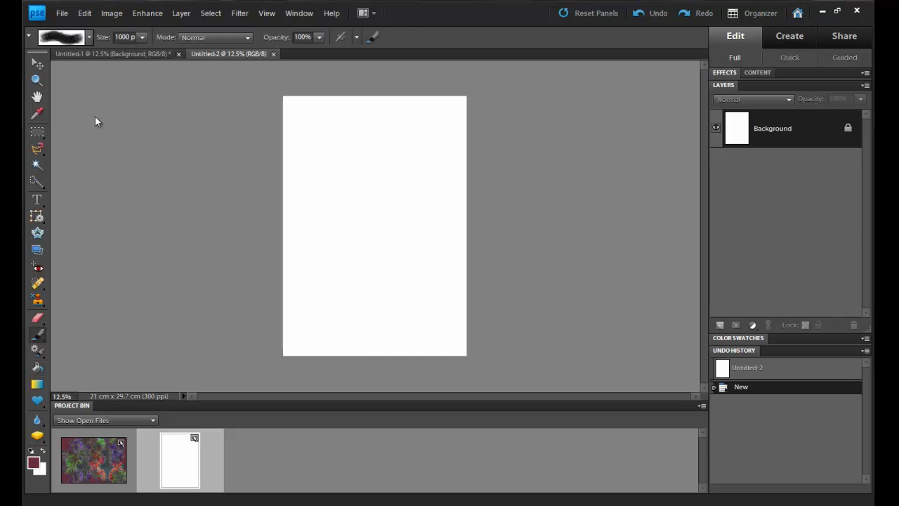
left_click(89, 38)
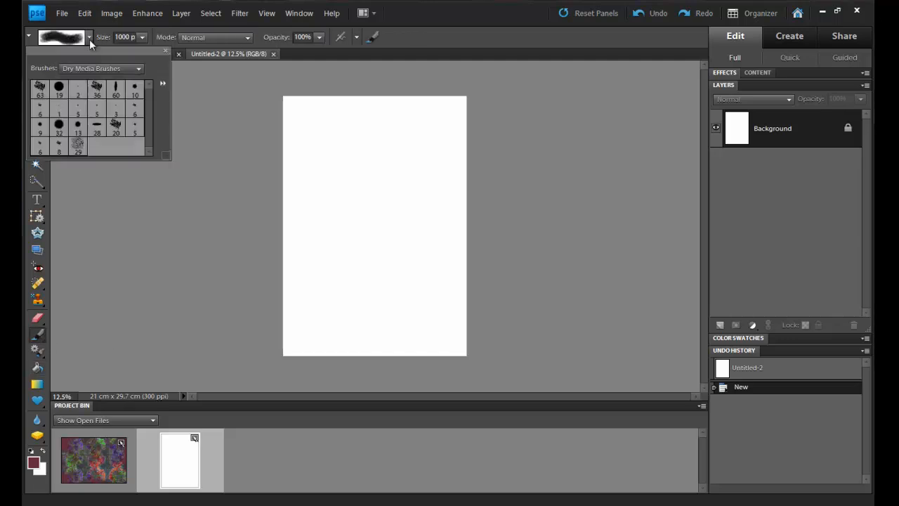
left_click(163, 83)
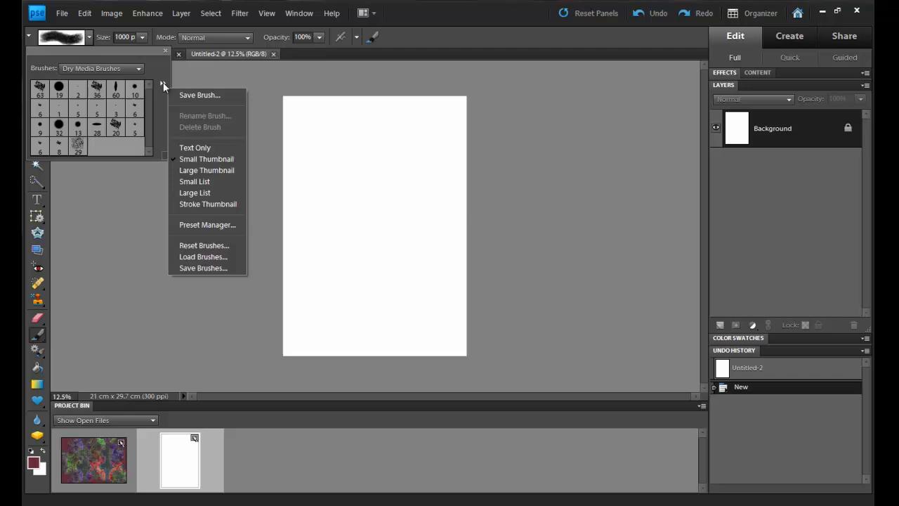
left_click(218, 255)
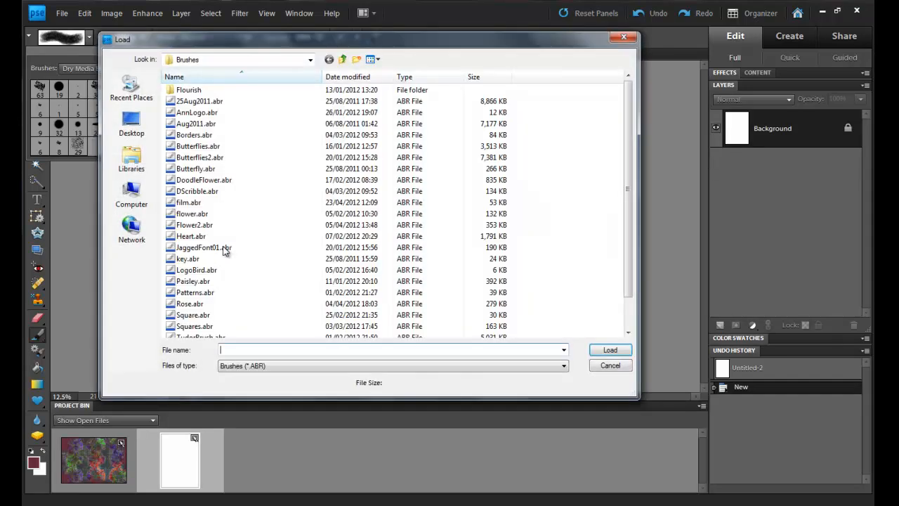
left_click(223, 159)
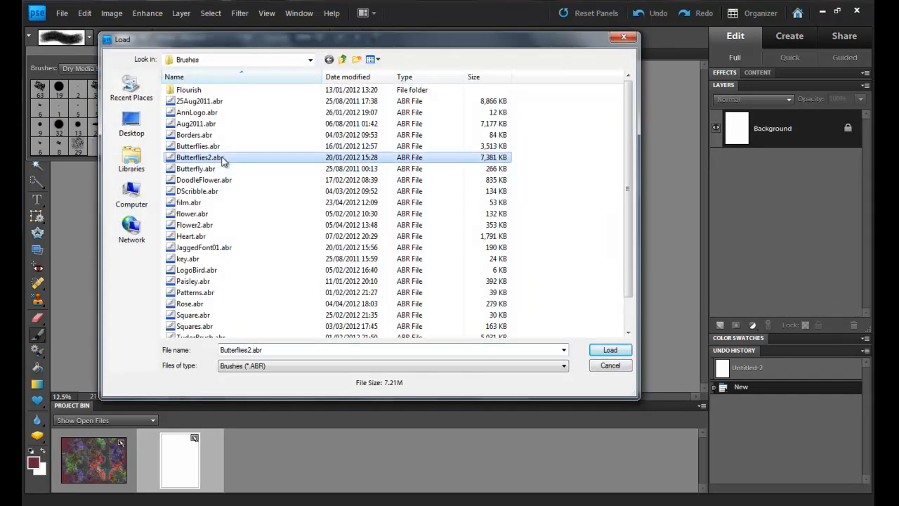
left_click(610, 350)
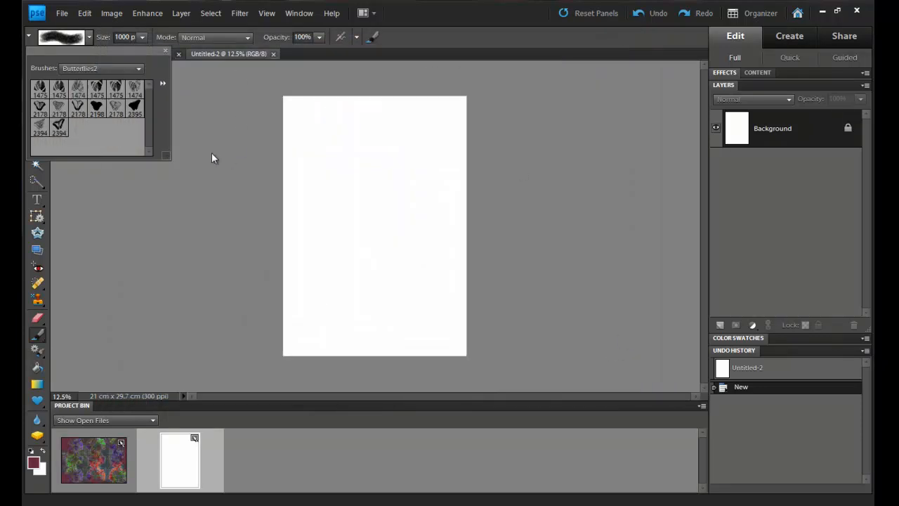
left_click(117, 86)
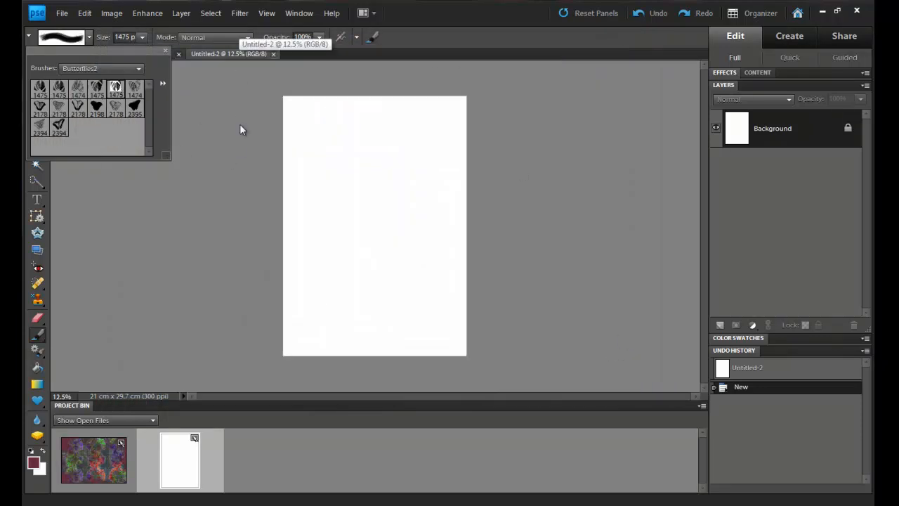
left_click(377, 219)
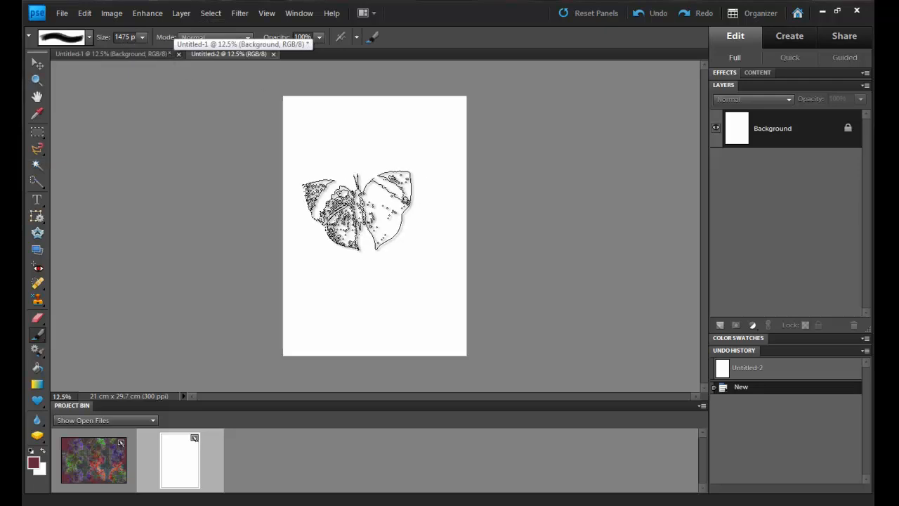
Step: Set the brush size to 1923 px and stamp one maroon butterfly on a new layer, slightly above the page's centre
left_click_drag(137, 37, 115, 37)
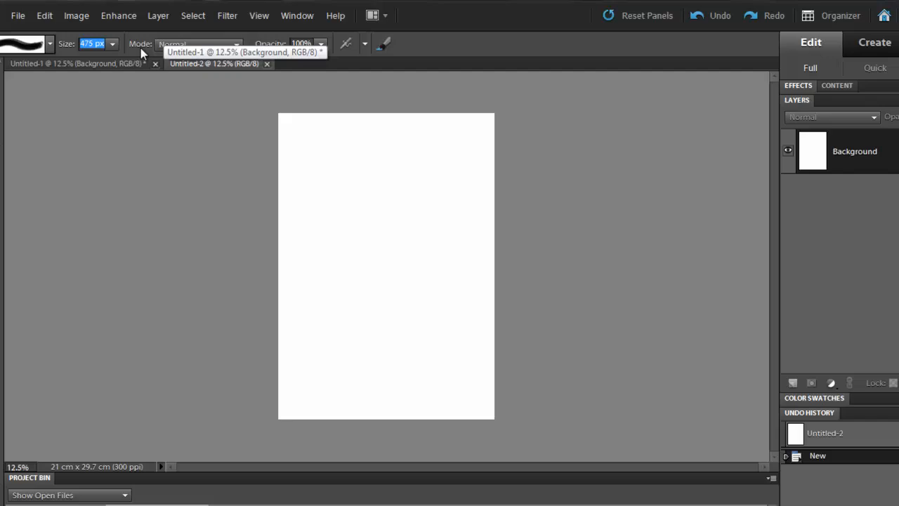
left_click(142, 37)
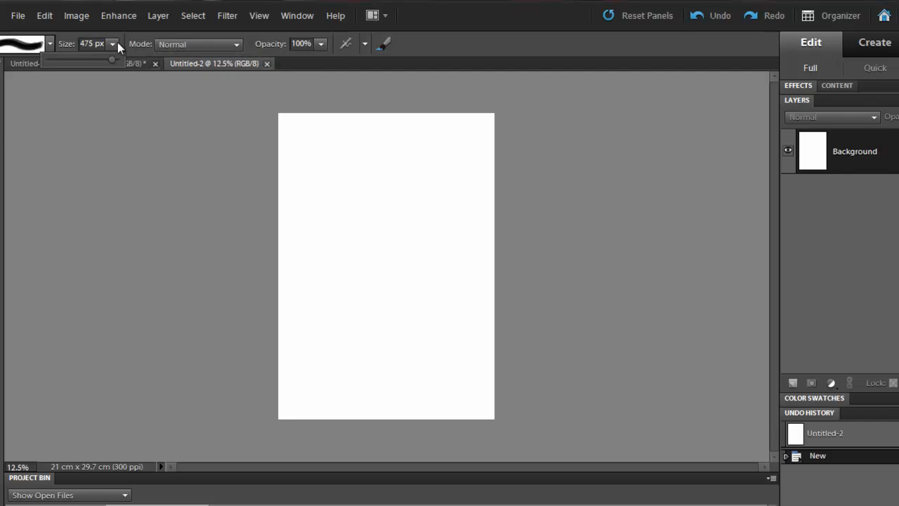
left_click_drag(114, 57, 124, 58)
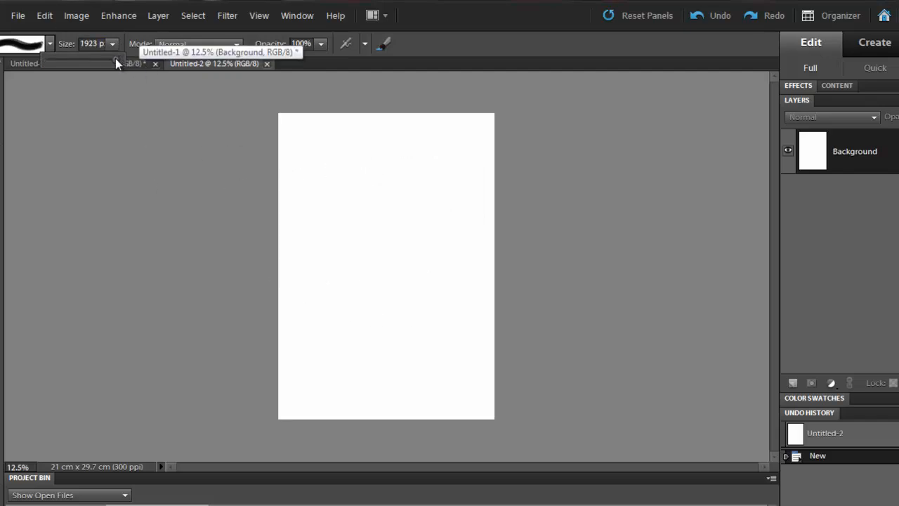
left_click(793, 384)
left_click(380, 241)
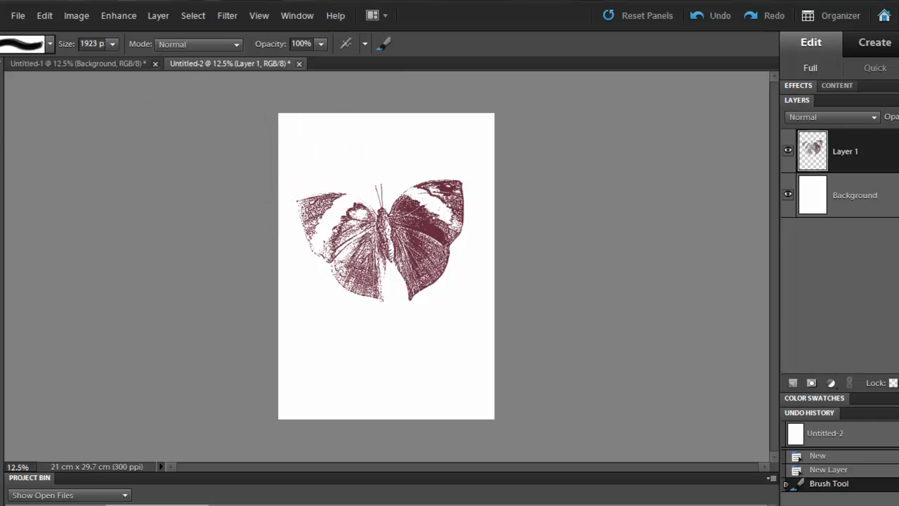
Step: Select the butterfly's pixels on Layer 1, fill them with the red custom pattern in Normal mode at 100% opacity, and deselect
key("v")
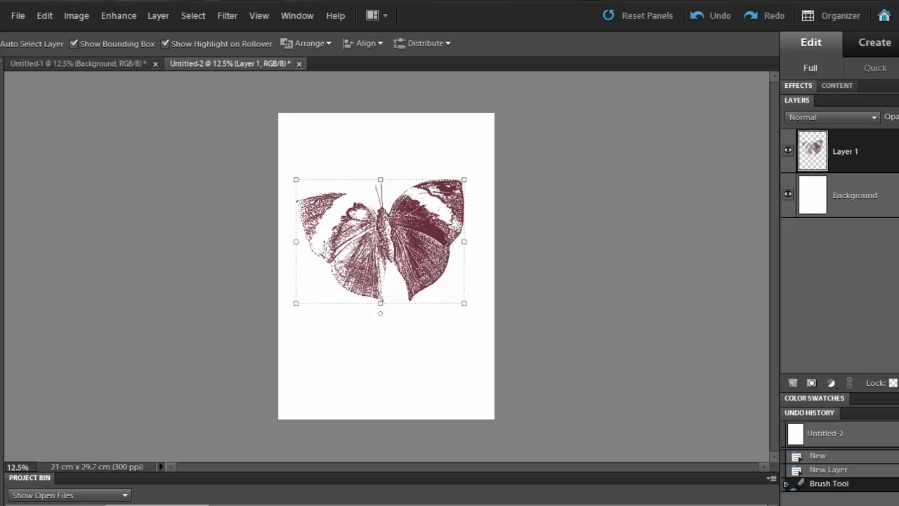
left_click(814, 153, "ctrl")
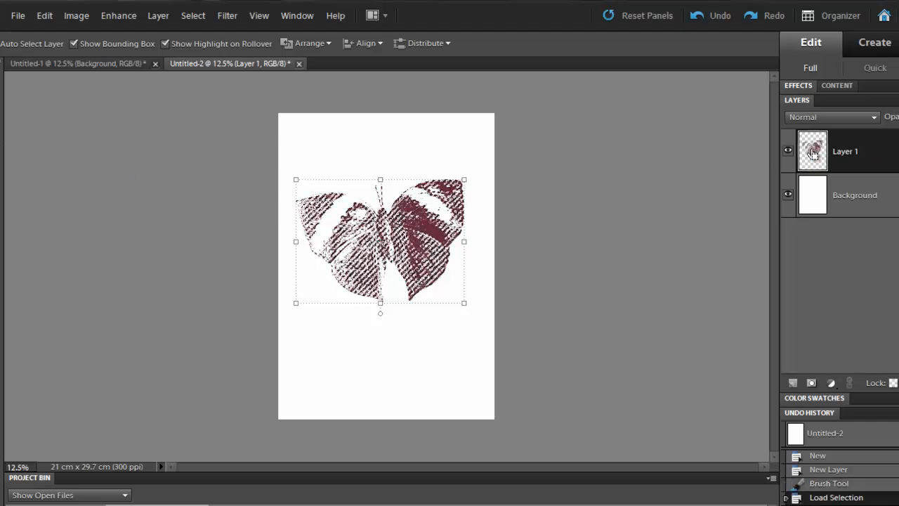
left_click(96, 15)
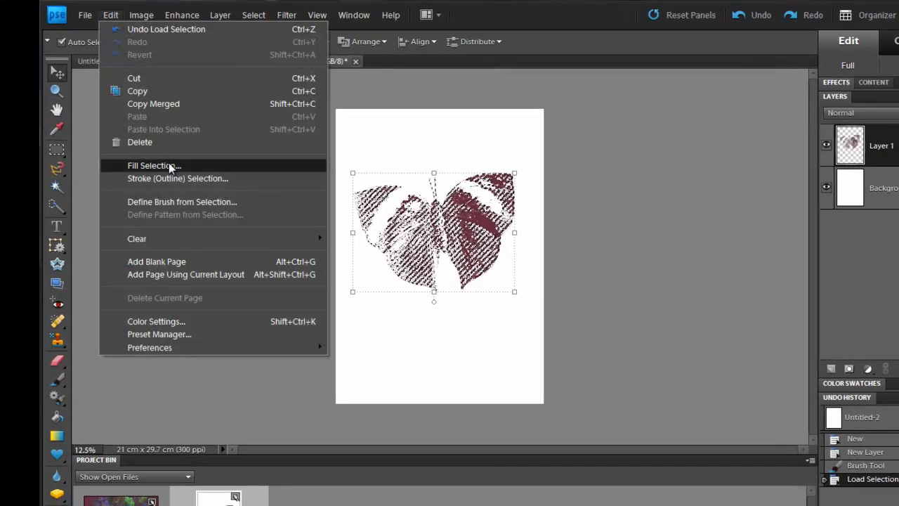
left_click(167, 165)
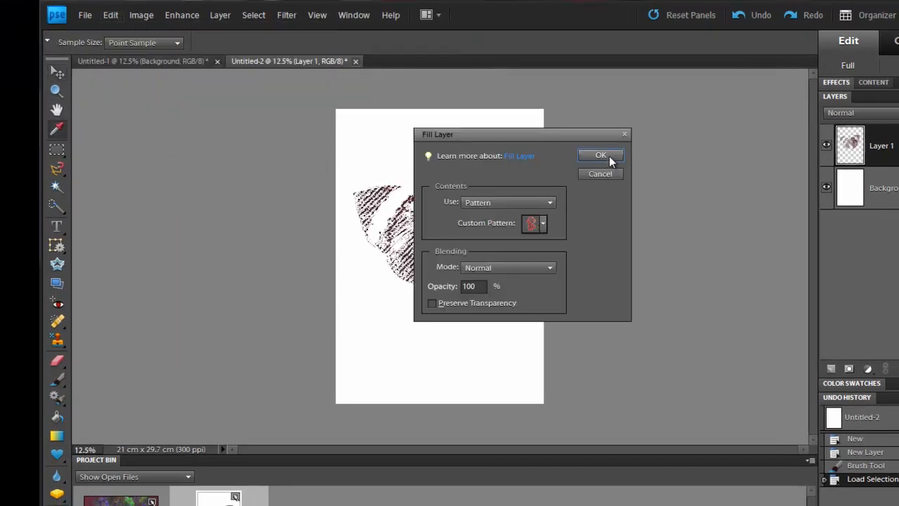
left_click(601, 155)
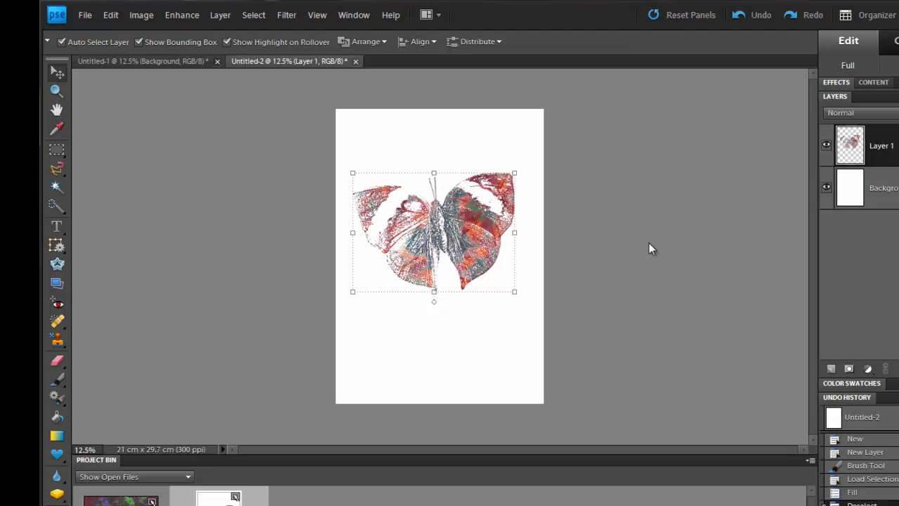